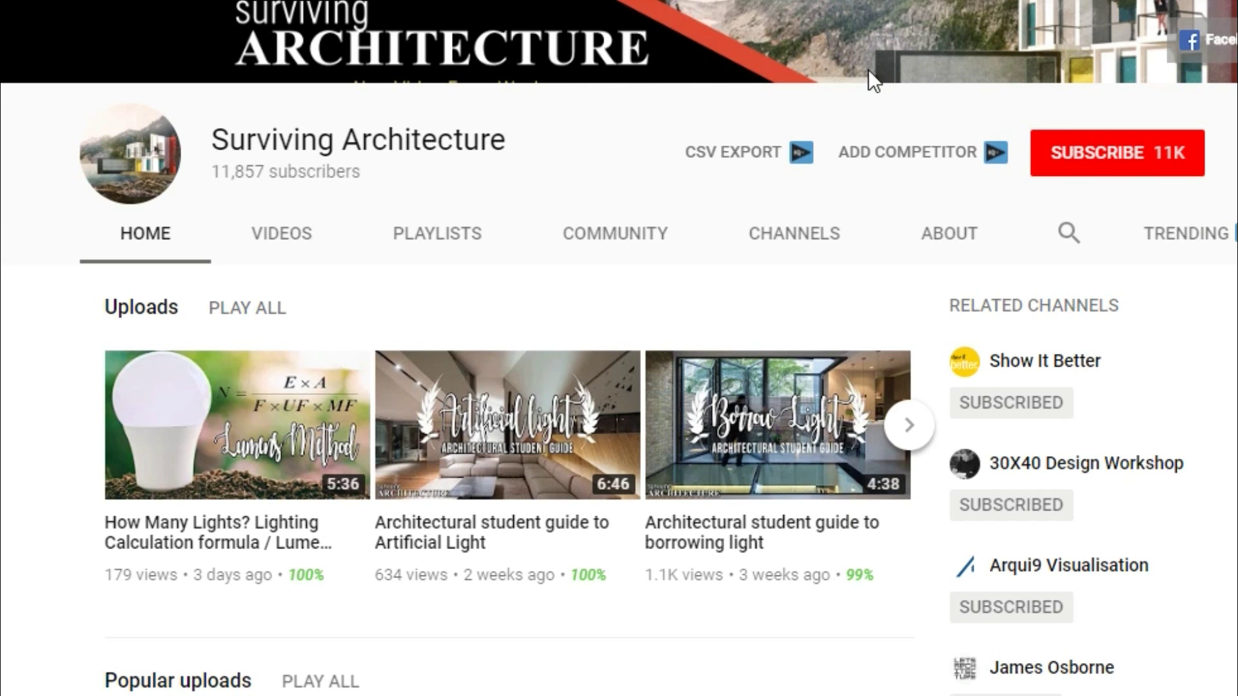
# - Subscribe to the Surviving Architecture channel
pyautogui.click(1086, 160)
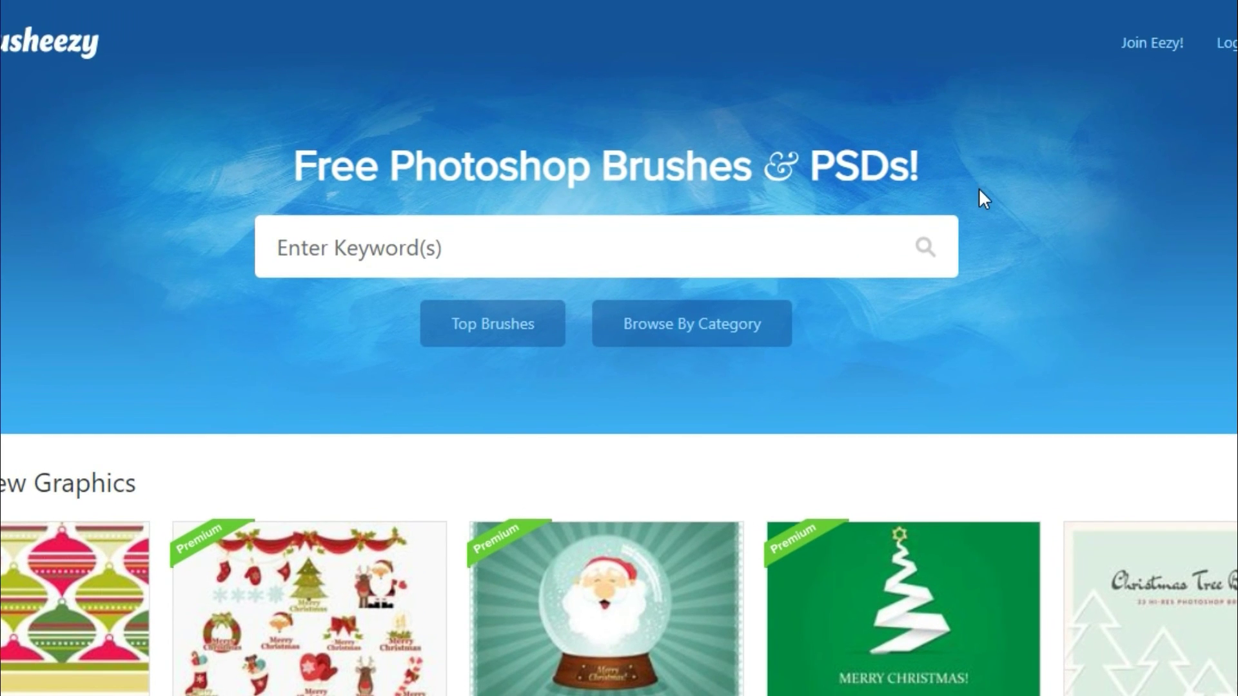
# - Browse the free Photoshop brush collections on Brusheezy, Arqui9 Learn, DeviantArt and the Show it Better download page
pyautogui.scroll(-15, 1086, 151)
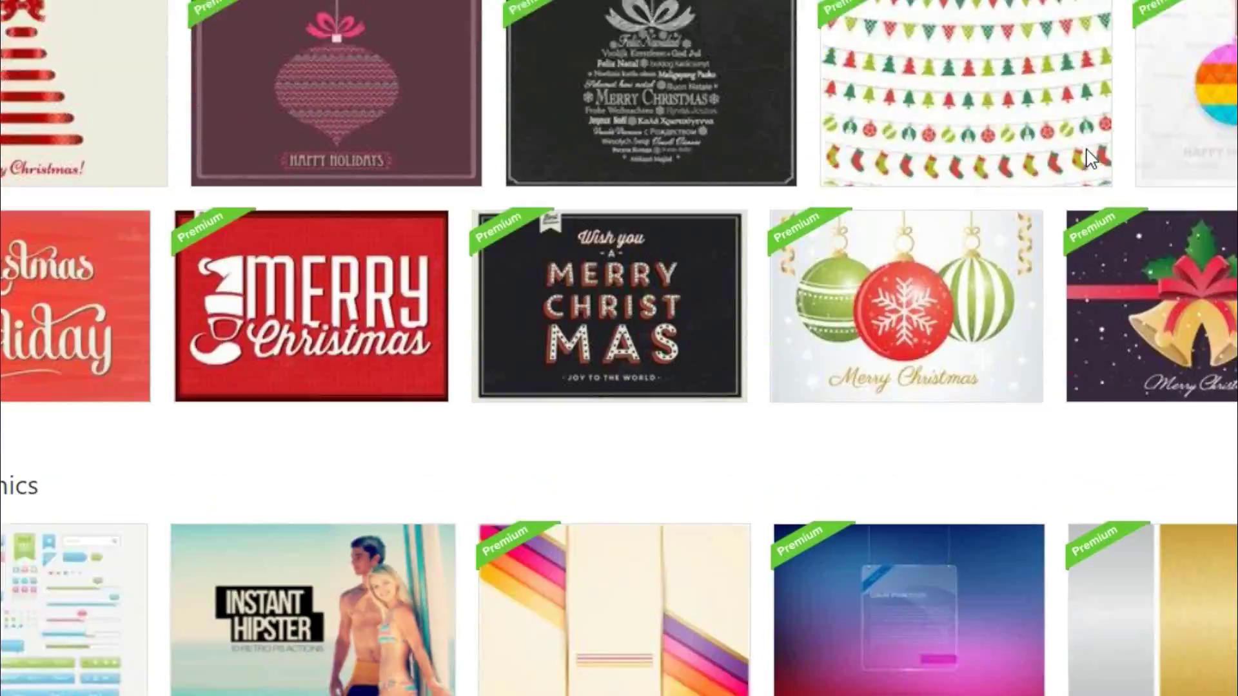
pyautogui.scroll(9, 1090, 159)
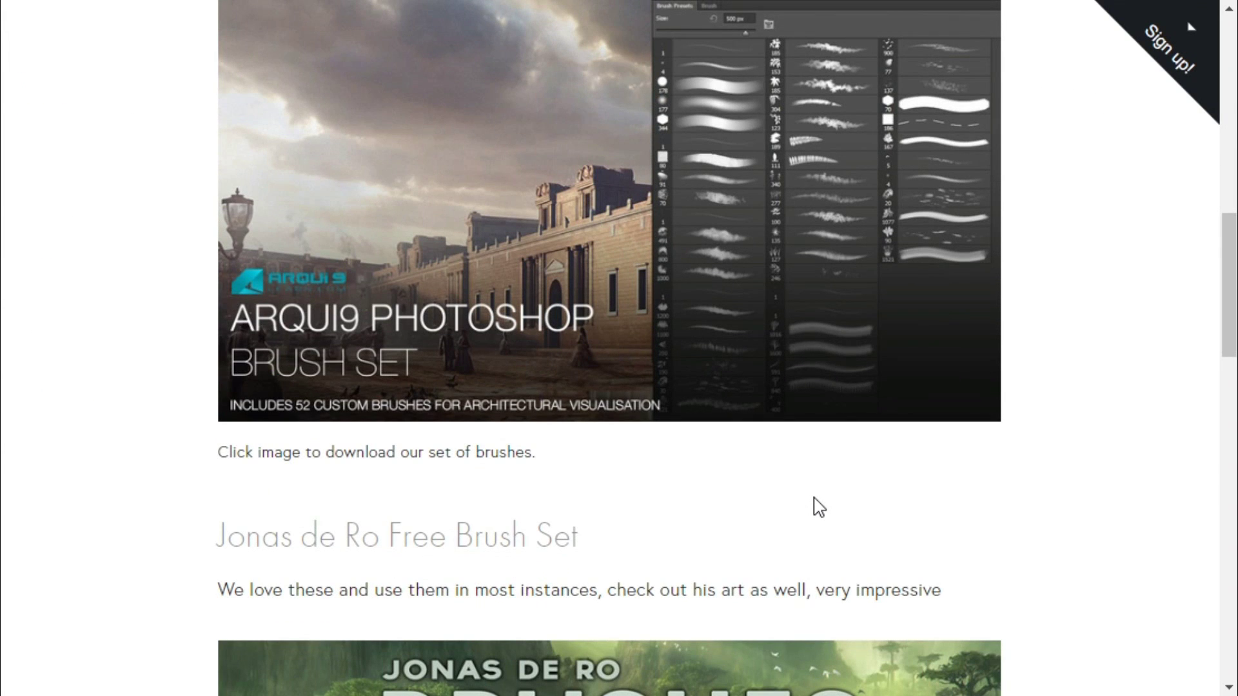
pyautogui.scroll(-15, 819, 507)
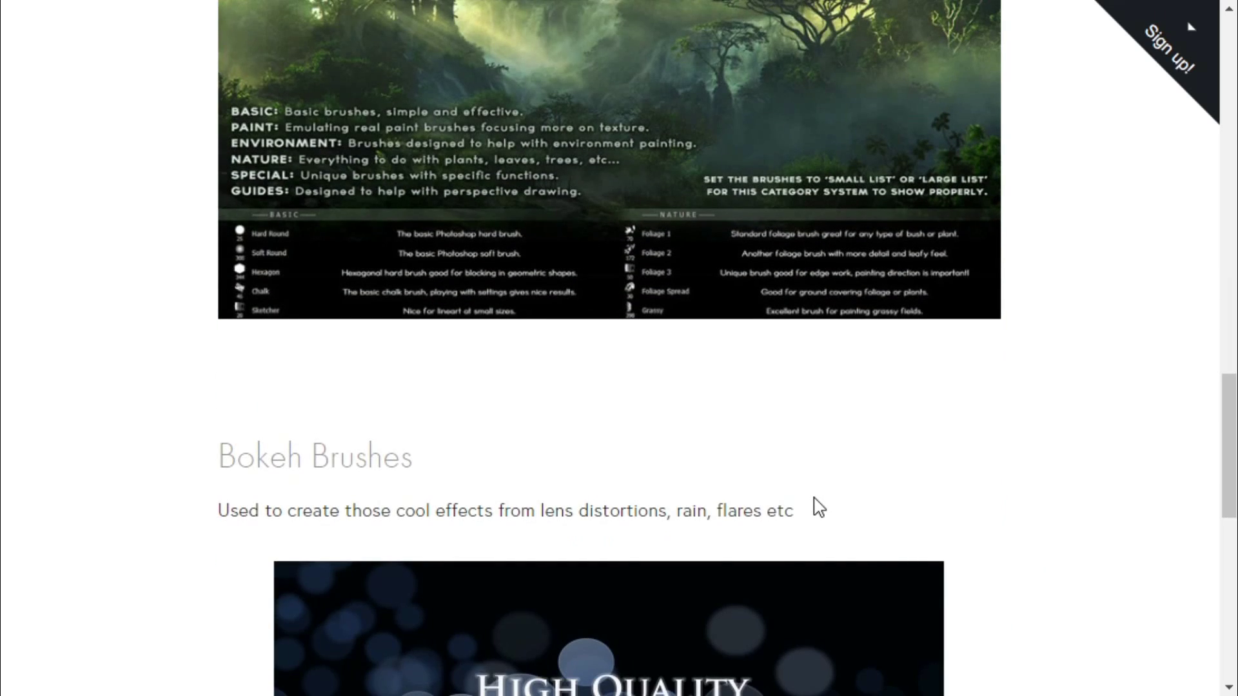
pyautogui.scroll(-12, 816, 506)
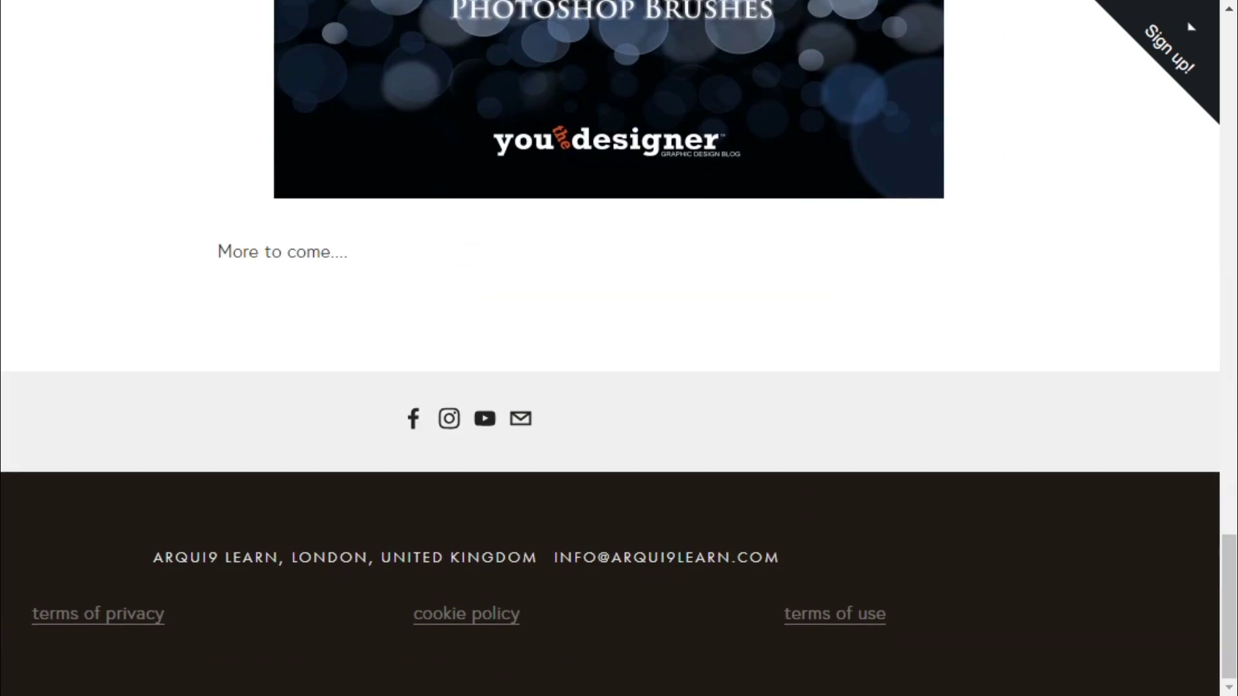
pyautogui.moveTo(1229, 567); pyautogui.dragTo(1202, 26)
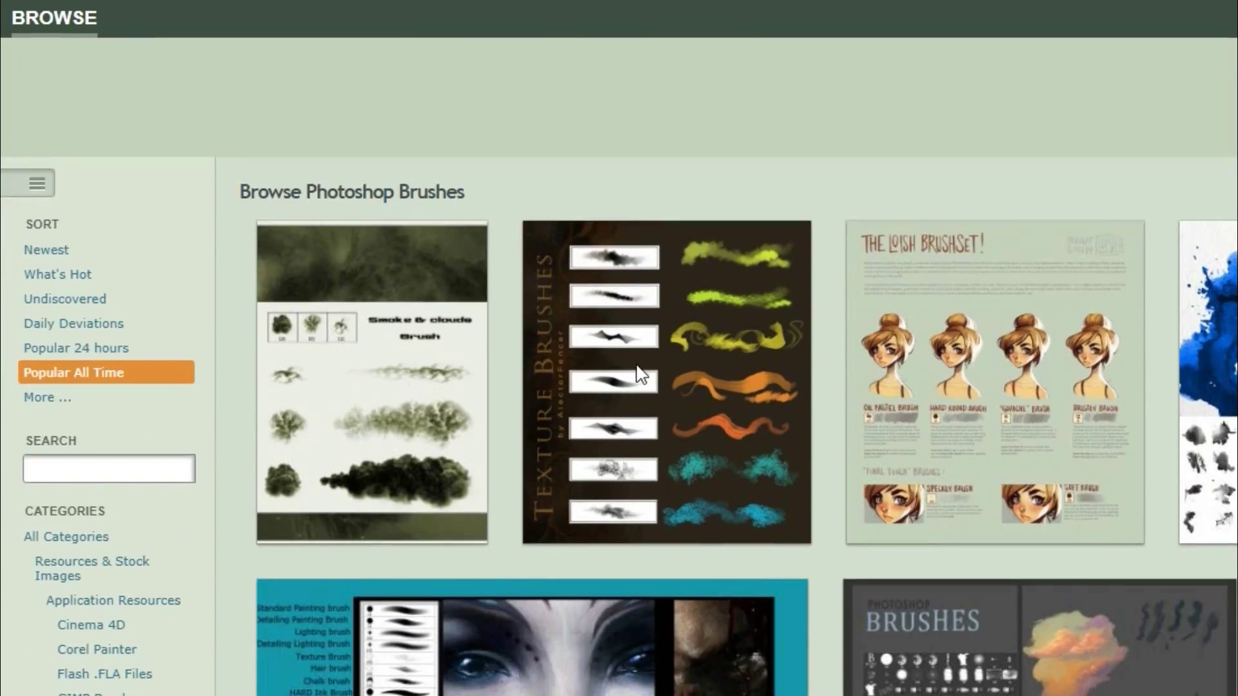
pyautogui.scroll(-10, 639, 374)
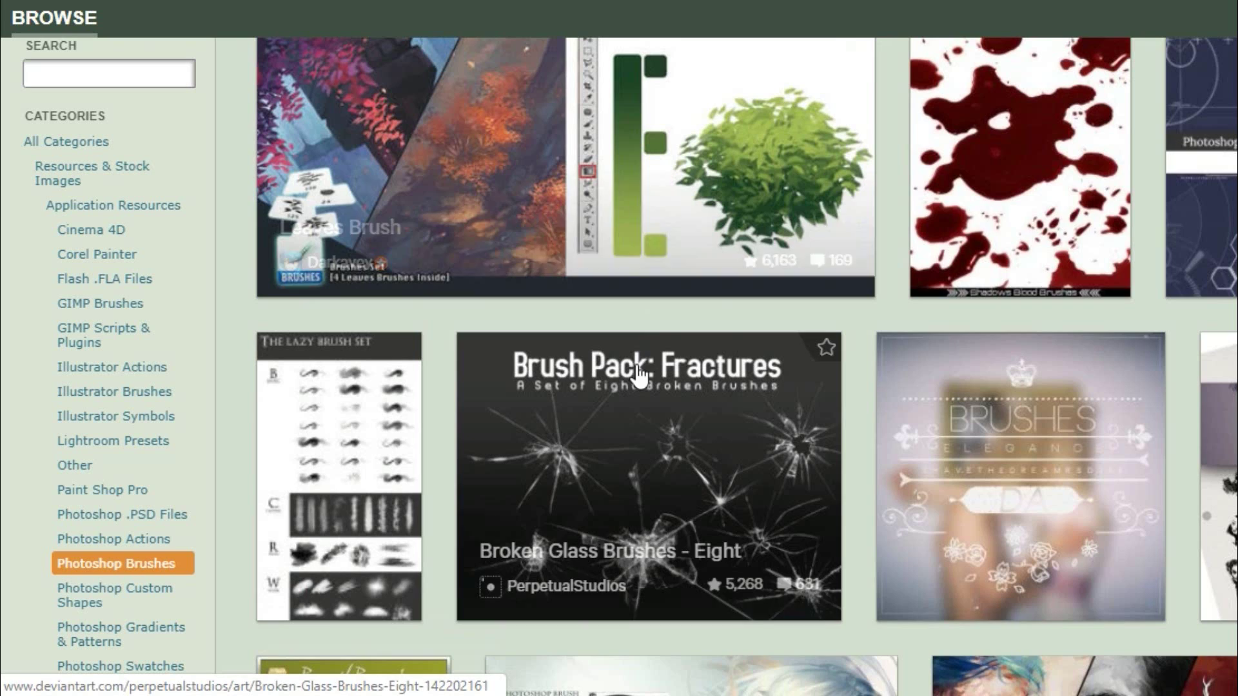
pyautogui.click(1196, 261)
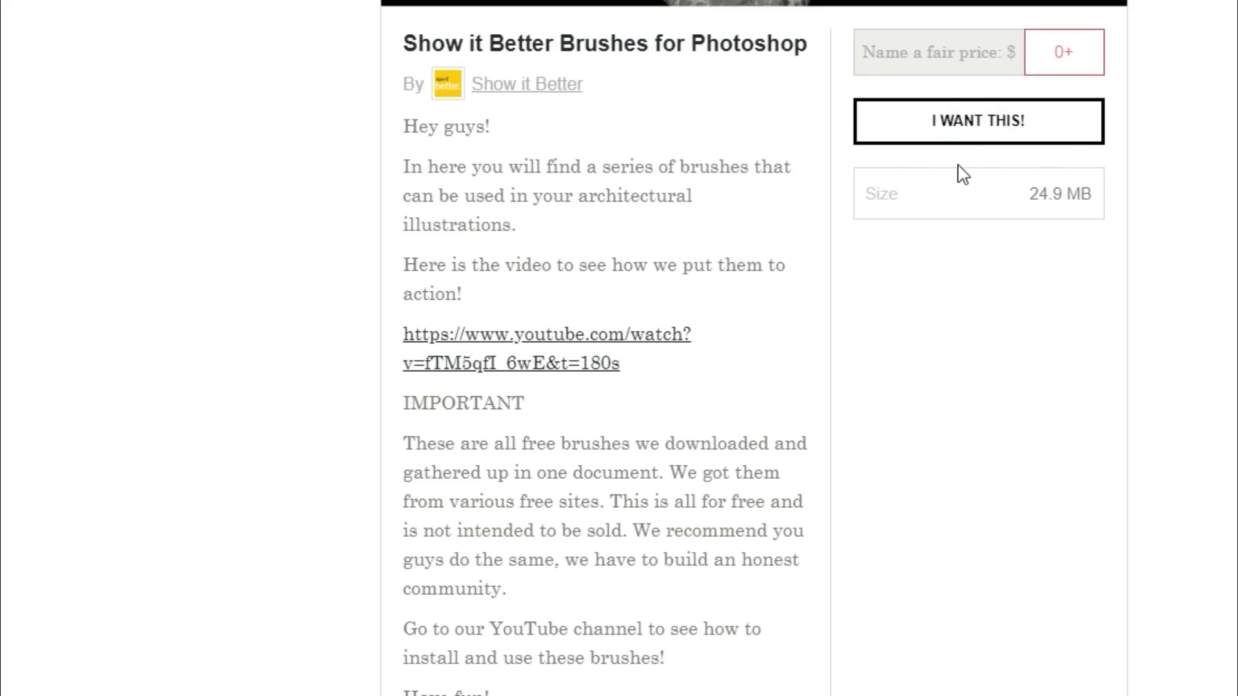
pyautogui.scroll(5, 963, 175)
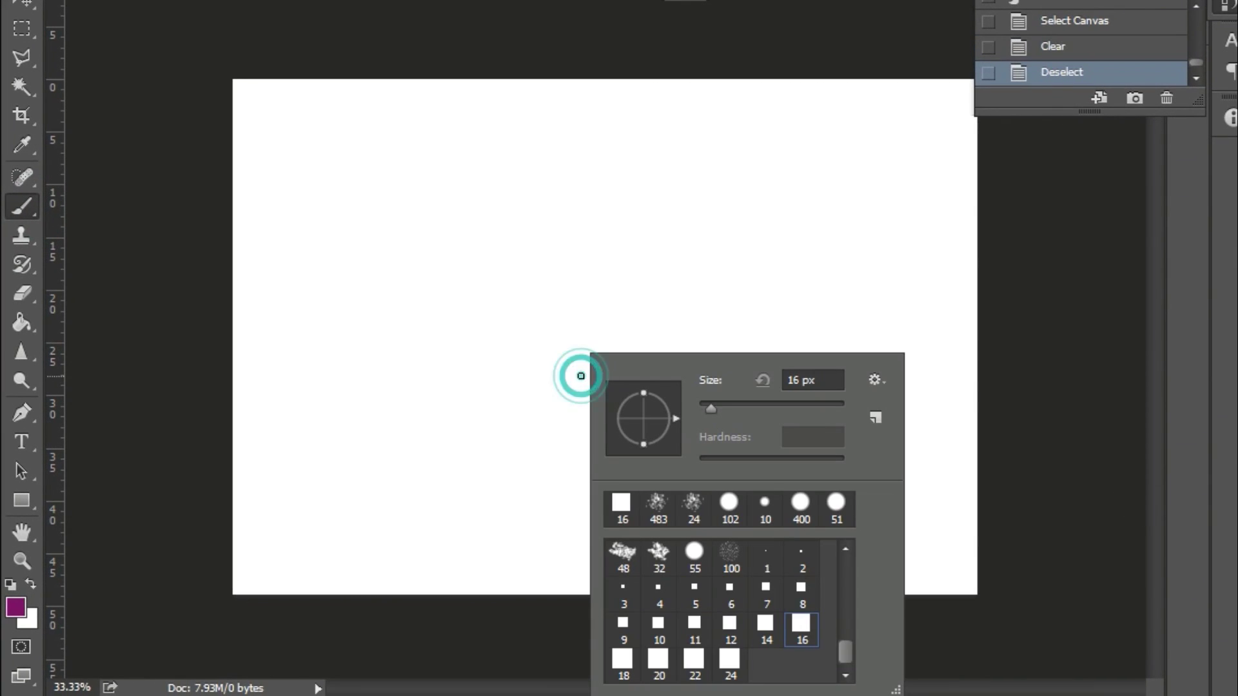
# - Load a downloaded brush file from the Downloads folder into the Photoshop brush presets
pyautogui.click(875, 379)
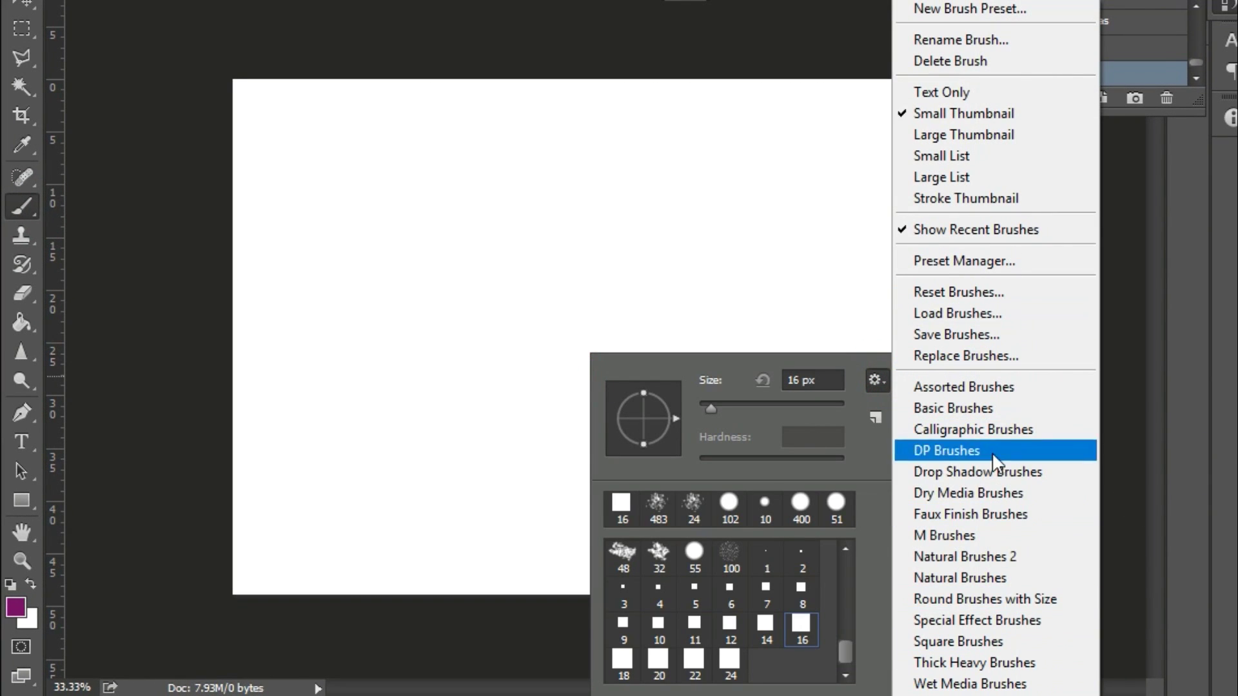
pyautogui.click(905, 313)
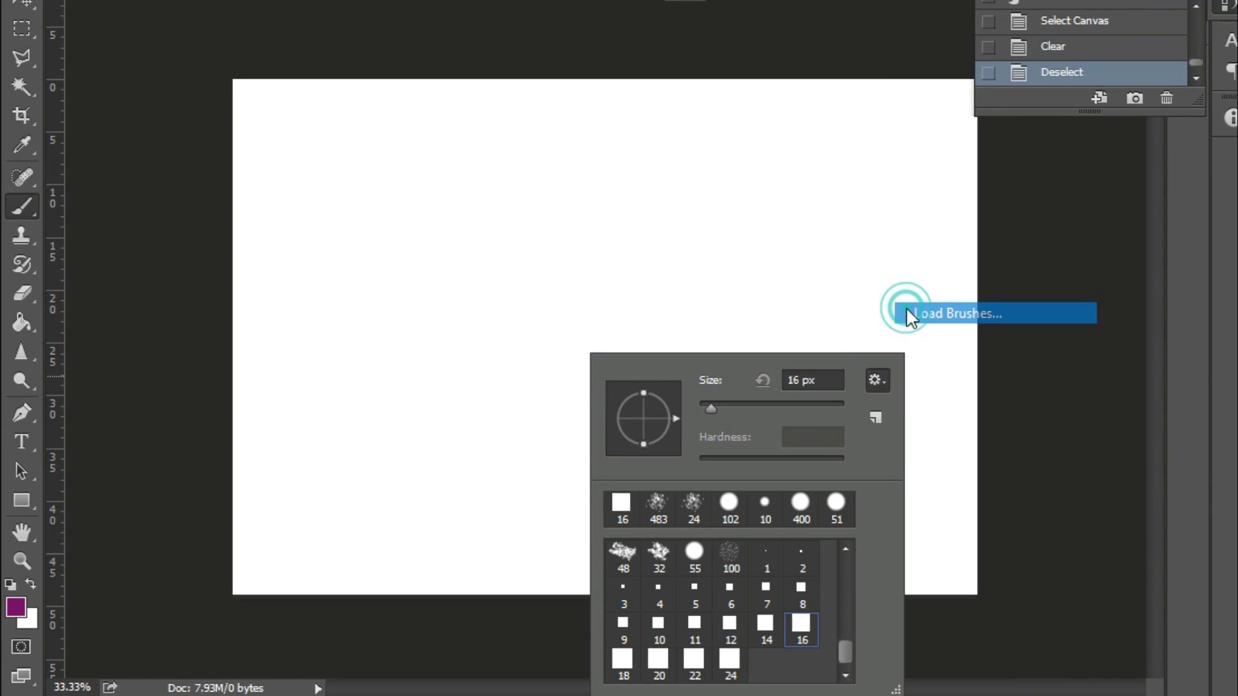
pyautogui.click(685, 292)
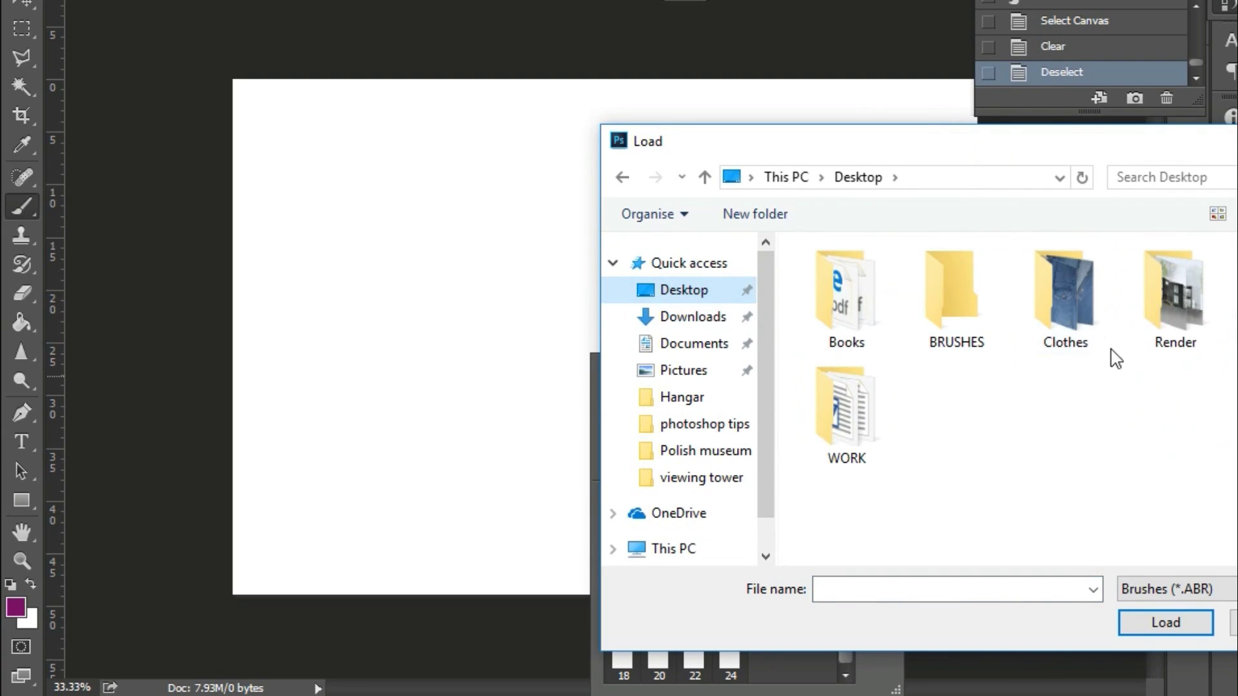
pyautogui.click(700, 319)
pyautogui.doubleClick(845, 419)
pyautogui.doubleClick(864, 305)
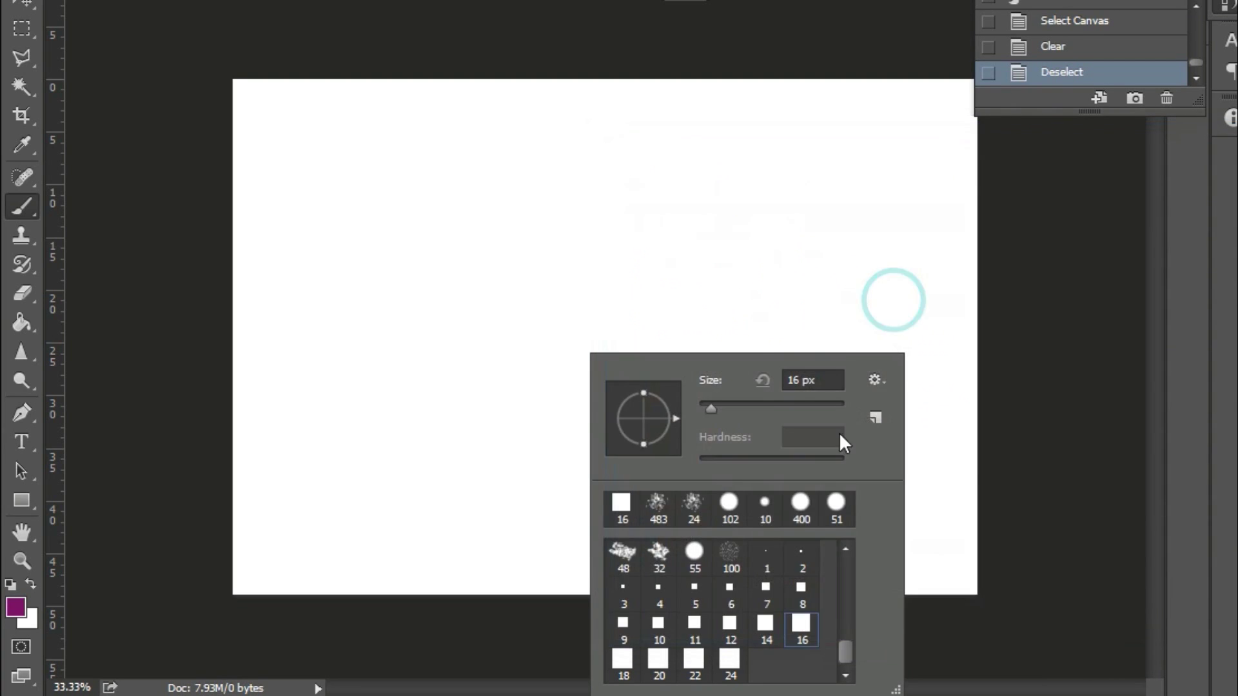
# - Paint test strokes on the blank canvas with several of the newly loaded brushes, and clear the canvas
pyautogui.scroll(-3, 939, 534)
pyautogui.moveTo(443, 290); pyautogui.dragTo(670, 413)
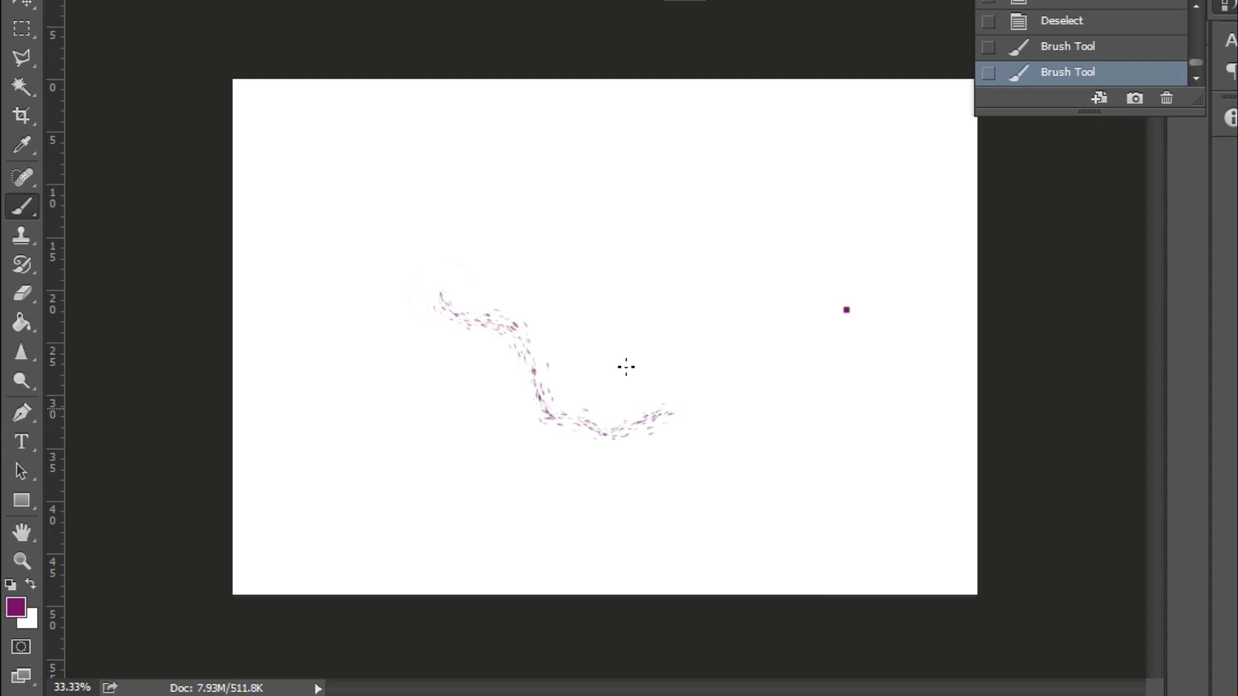
pyautogui.rightClick(506, 256)
pyautogui.moveTo(638, 307); pyautogui.dragTo(701, 312)
pyautogui.moveTo(557, 201)
pyautogui.mouseDown()
pyautogui.moveTo(588, 476)
pyautogui.moveTo(820, 410)
pyautogui.mouseUp()
pyautogui.hotkey('ctrl', 'a')
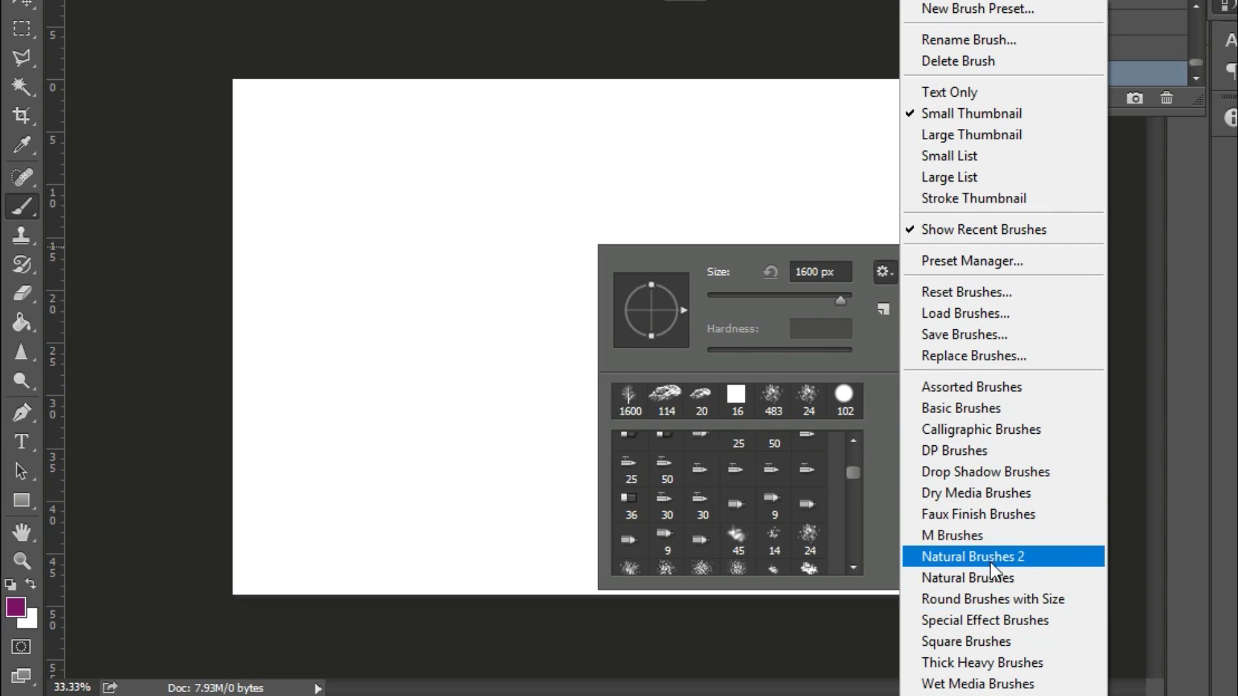
# - Append the Square Brushes set to the current brush presets
pyautogui.click(965, 641)
pyautogui.click(872, 213)
pyautogui.moveTo(853, 527); pyautogui.dragTo(873, 569)
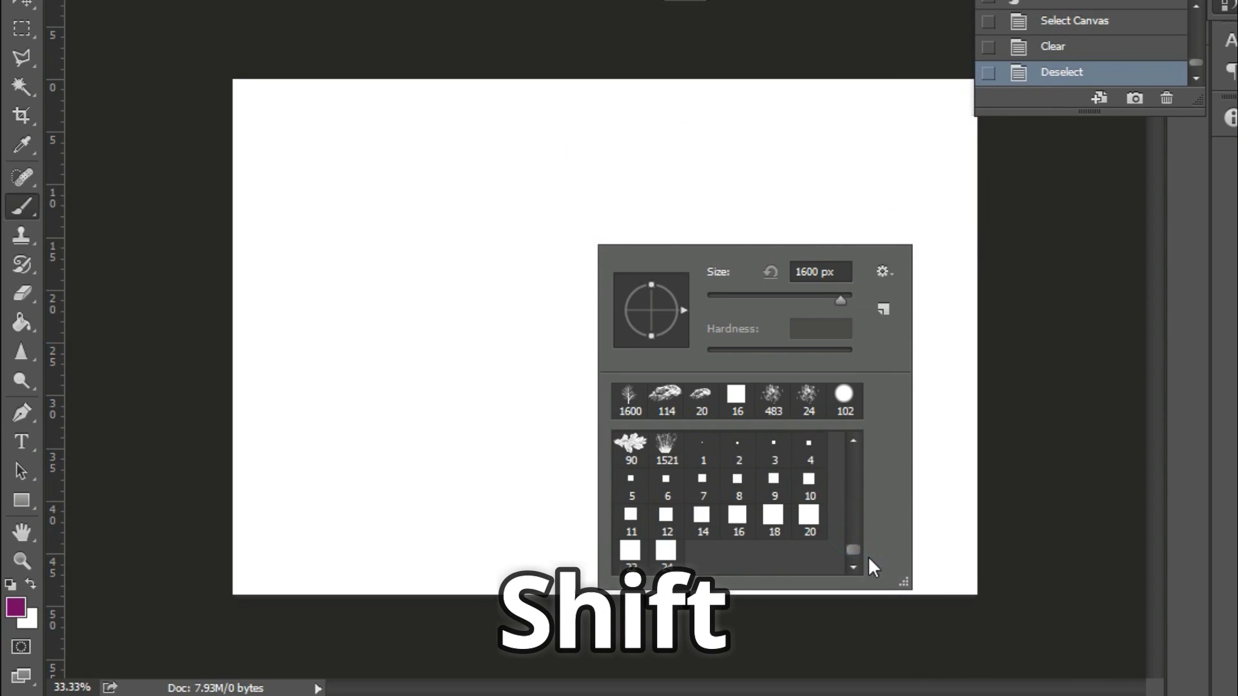
# - Paint a straight horizontal line crossed by straight vertical lines with the 20 px square brush, and clear the canvas
pyautogui.click(812, 530)
pyautogui.moveTo(351, 283); pyautogui.dragTo(747, 324)
pyautogui.moveTo(541, 256); pyautogui.dragTo(542, 377)
pyautogui.moveTo(594, 274); pyautogui.dragTo(593, 318)
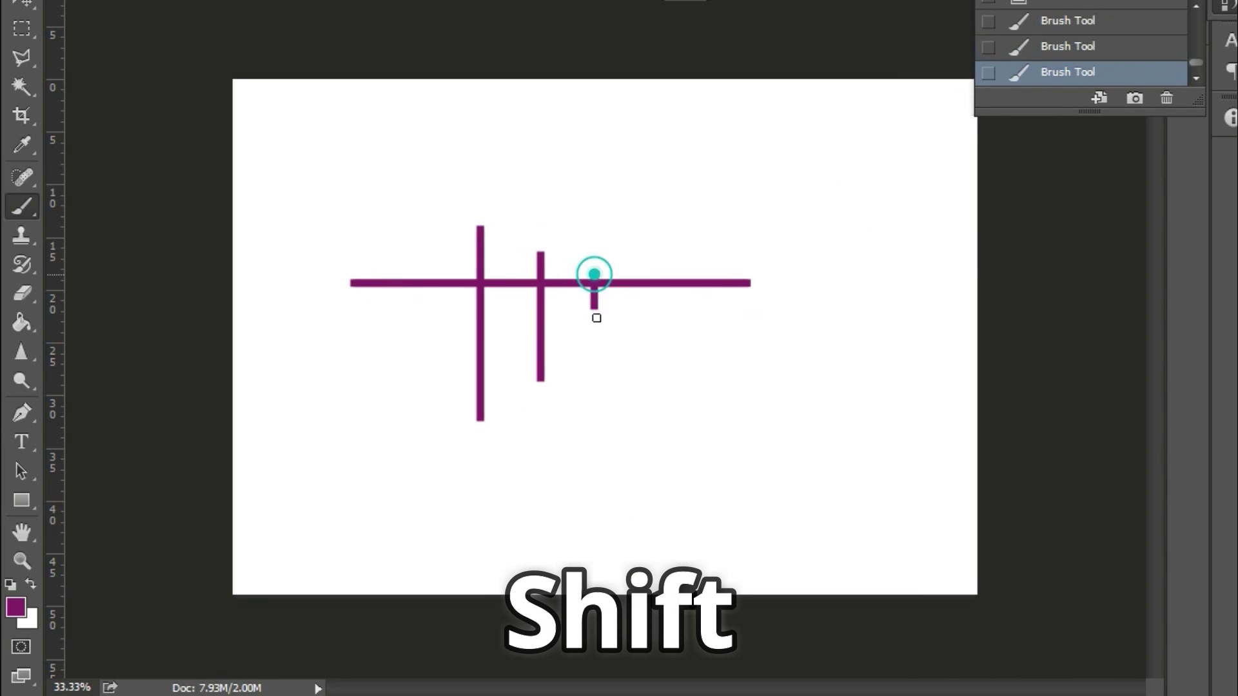
pyautogui.moveTo(658, 145); pyautogui.dragTo(724, 505)
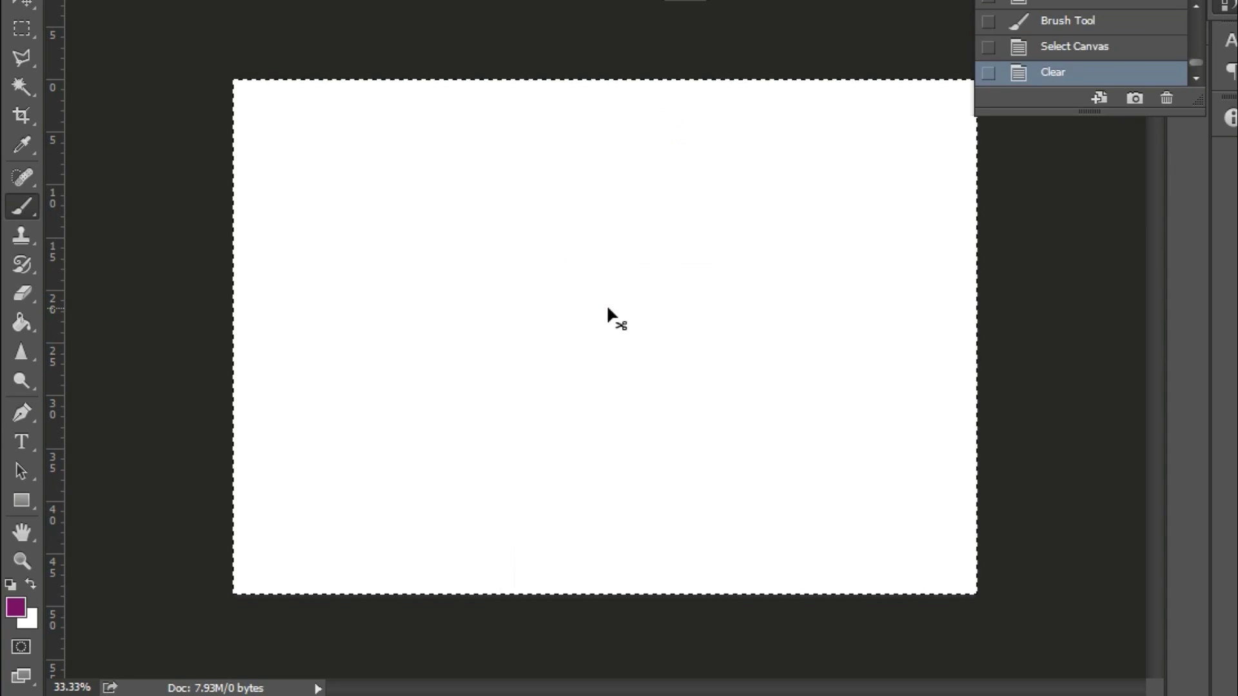
pyautogui.hotkey('ctrl', 'd')
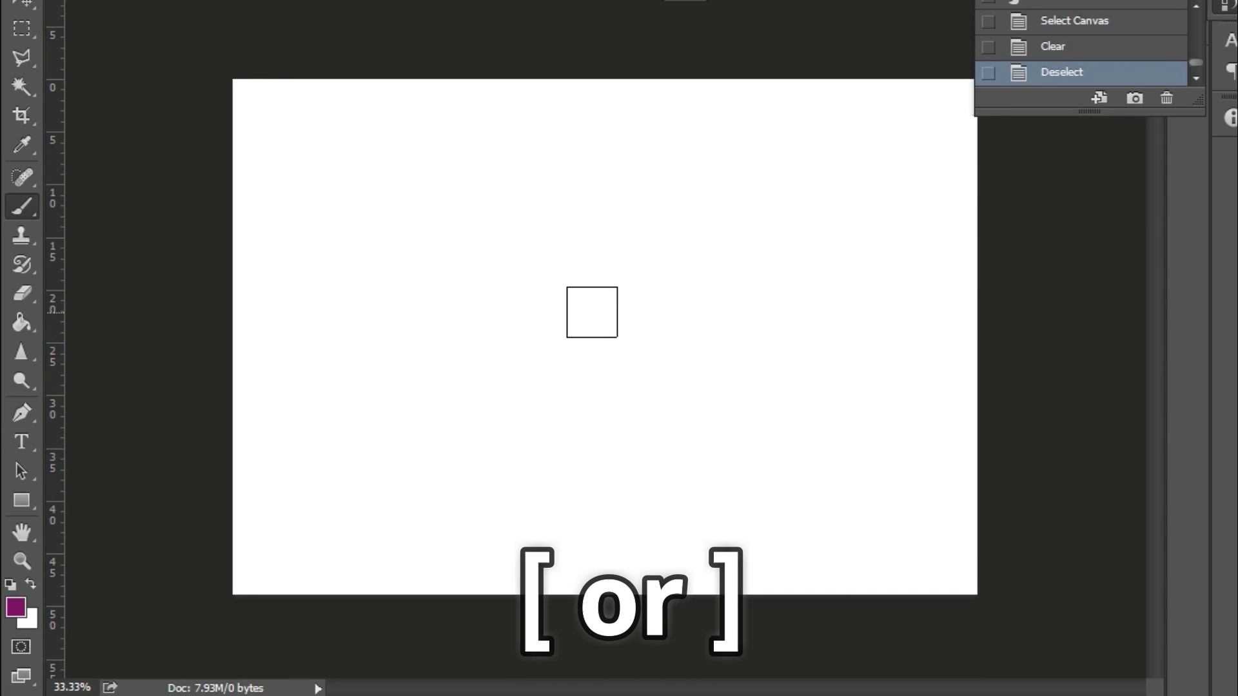
# - Reduce the size of the square brush by two increments
pyautogui.press('[')
pyautogui.press('[')
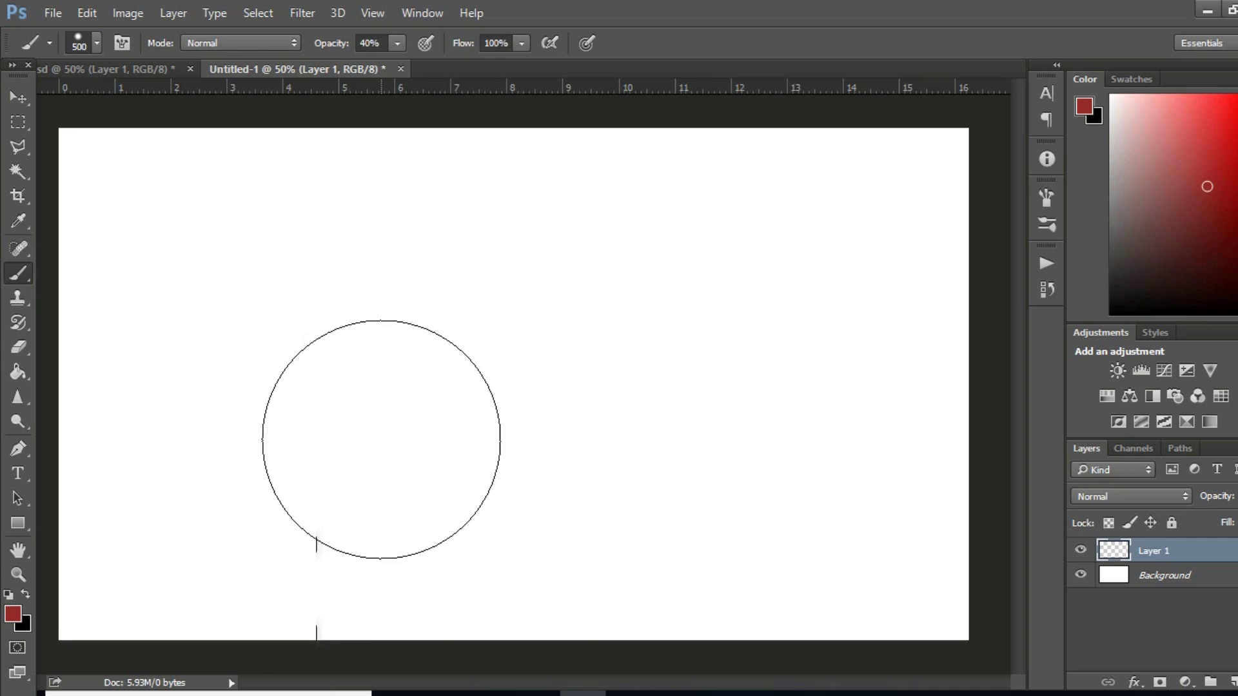
# - Stamp a hard-edged 500 px circle at 40% opacity, and a soft-edged one beside it with the brush hardness lowered
pyautogui.click(293, 361)
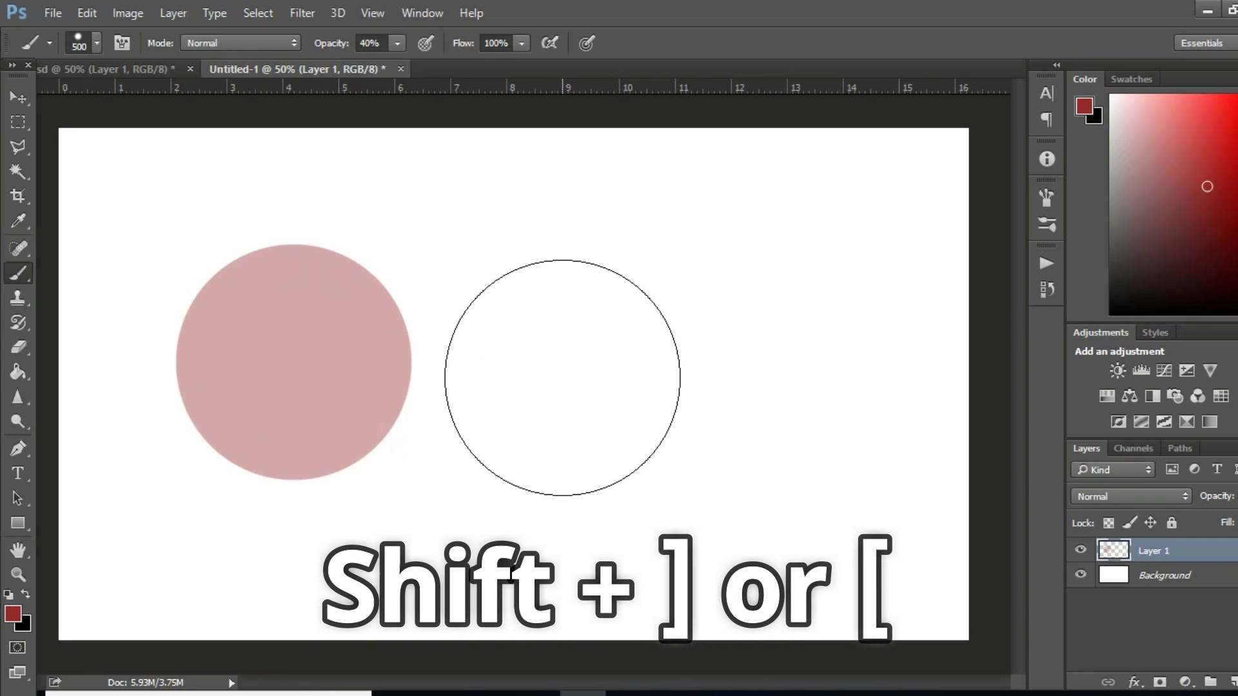
pyautogui.hotkey('shift', '[')
pyautogui.hotkey('shift', '[')
pyautogui.hotkey('shift', '[')
pyautogui.hotkey('shift', '[')
pyautogui.click(562, 377)
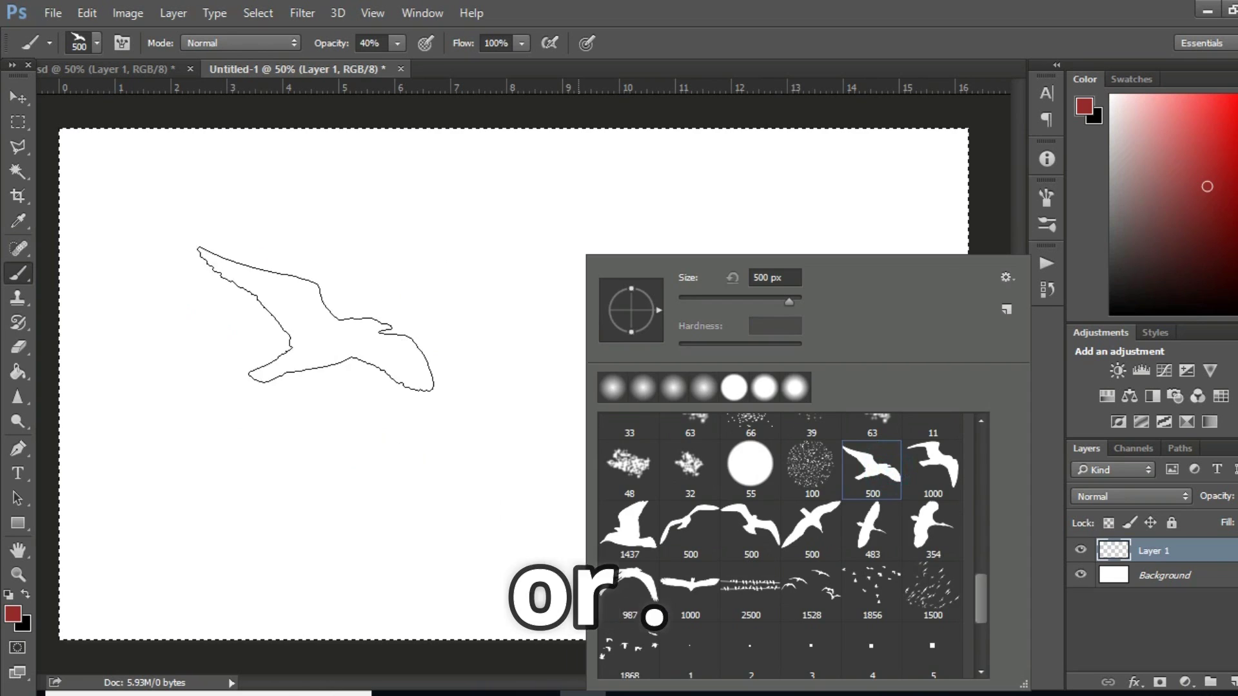
# - Stamp five bird silhouettes across the canvas, cycling forward and back through the neighbouring bird brush presets
pyautogui.click(274, 302)
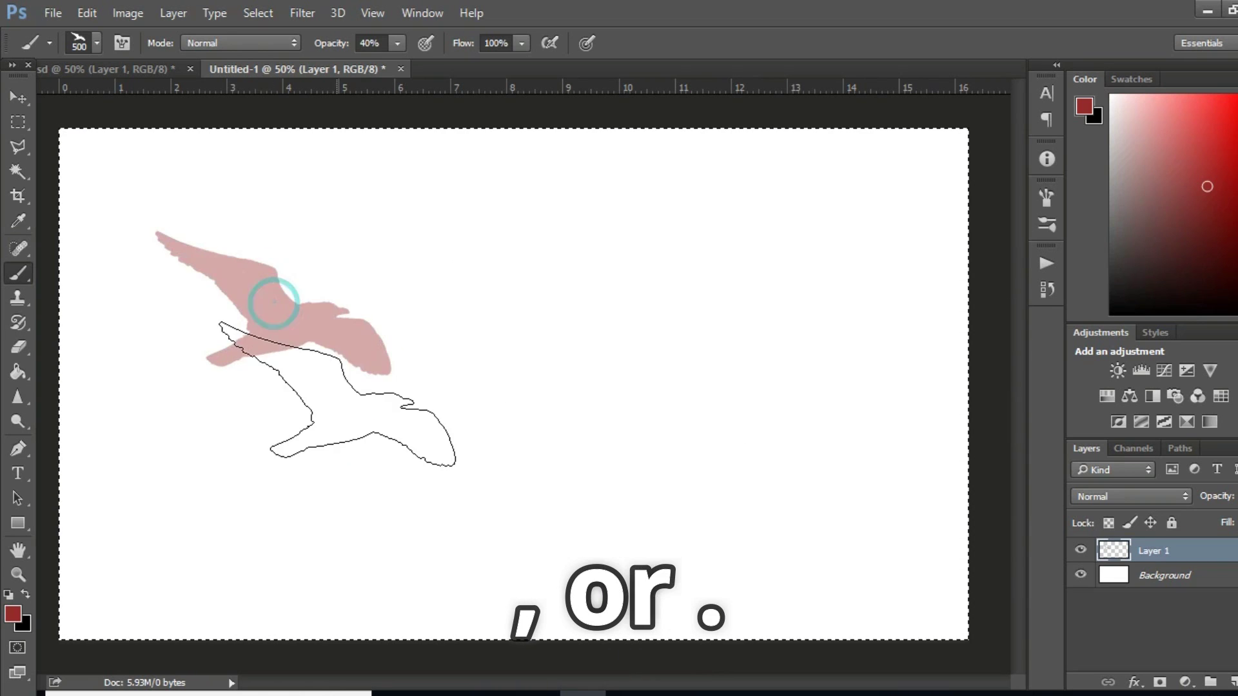
pyautogui.press('.')
pyautogui.click(570, 376)
pyautogui.press('.')
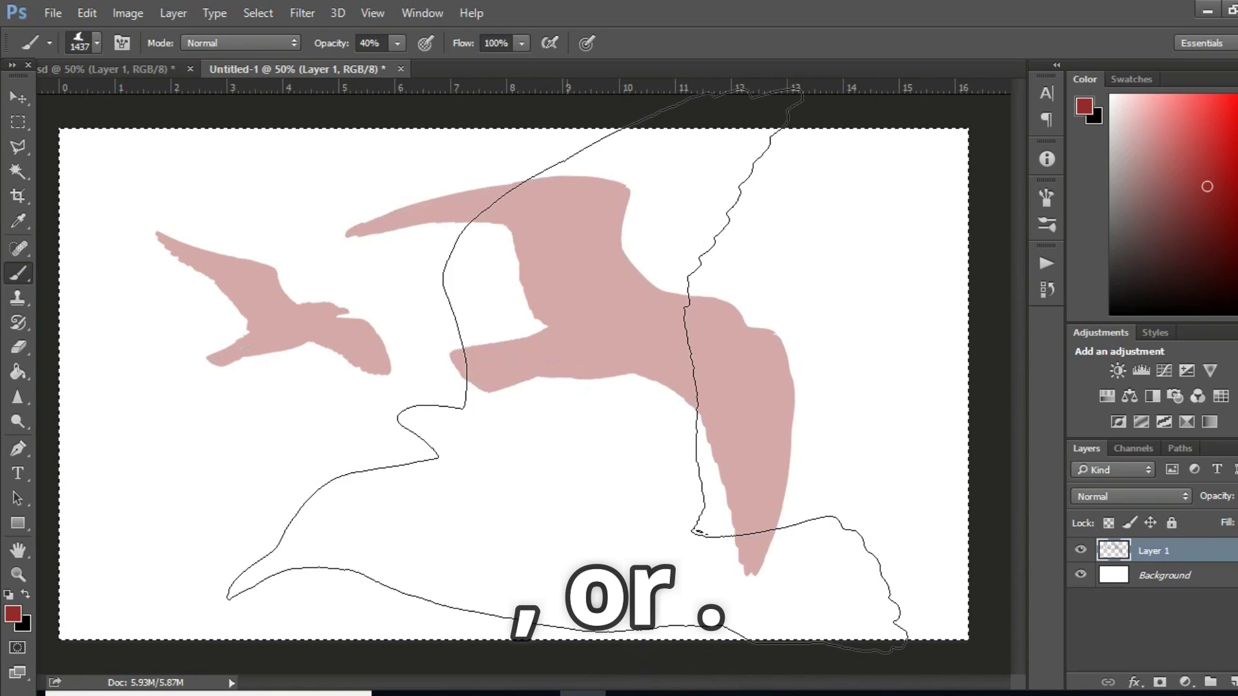
pyautogui.click(400, 385)
pyautogui.press(',')
pyautogui.click(795, 309)
pyautogui.press(',')
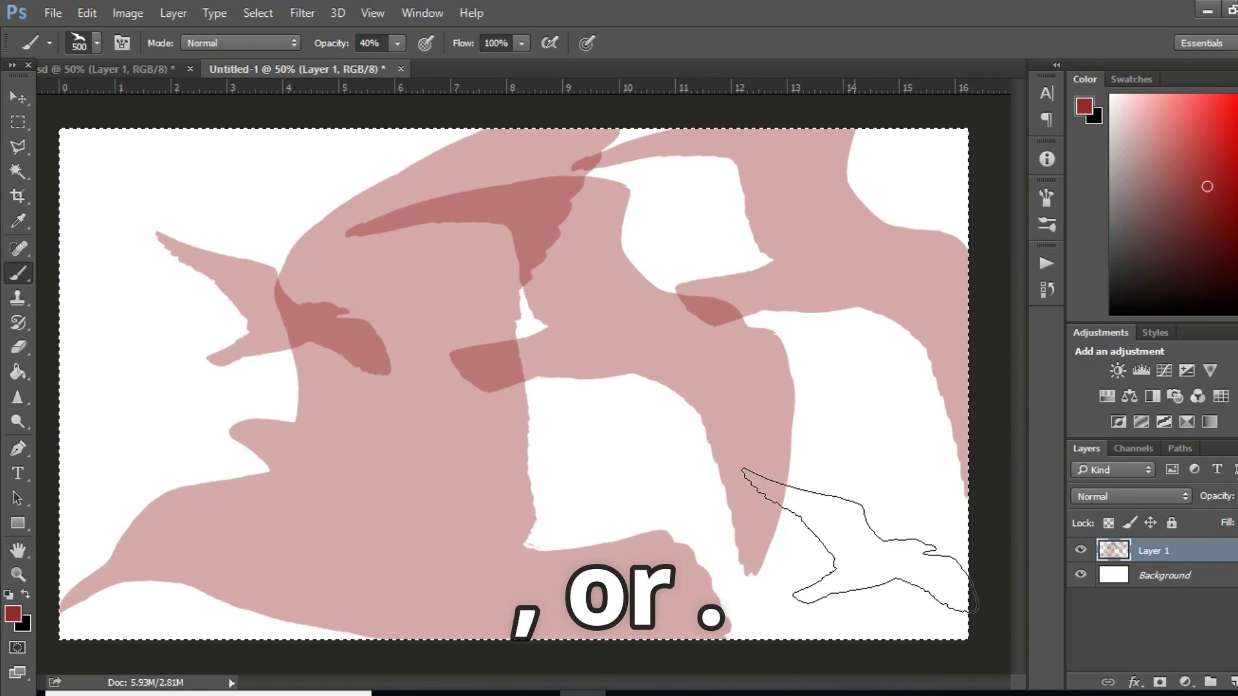
pyautogui.click(866, 542)
pyautogui.press(',')
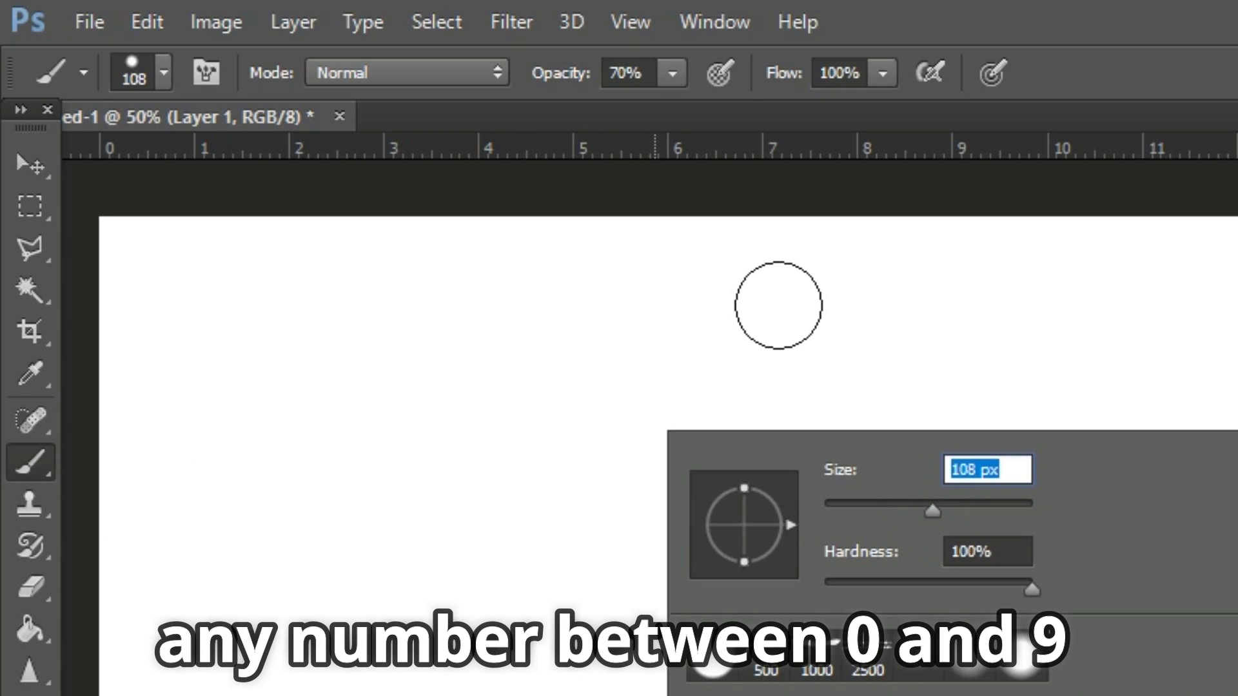
# - Stamp a 108 px hard round dab at 70% opacity and undo it
pyautogui.press('Return')
pyautogui.click(778, 305)
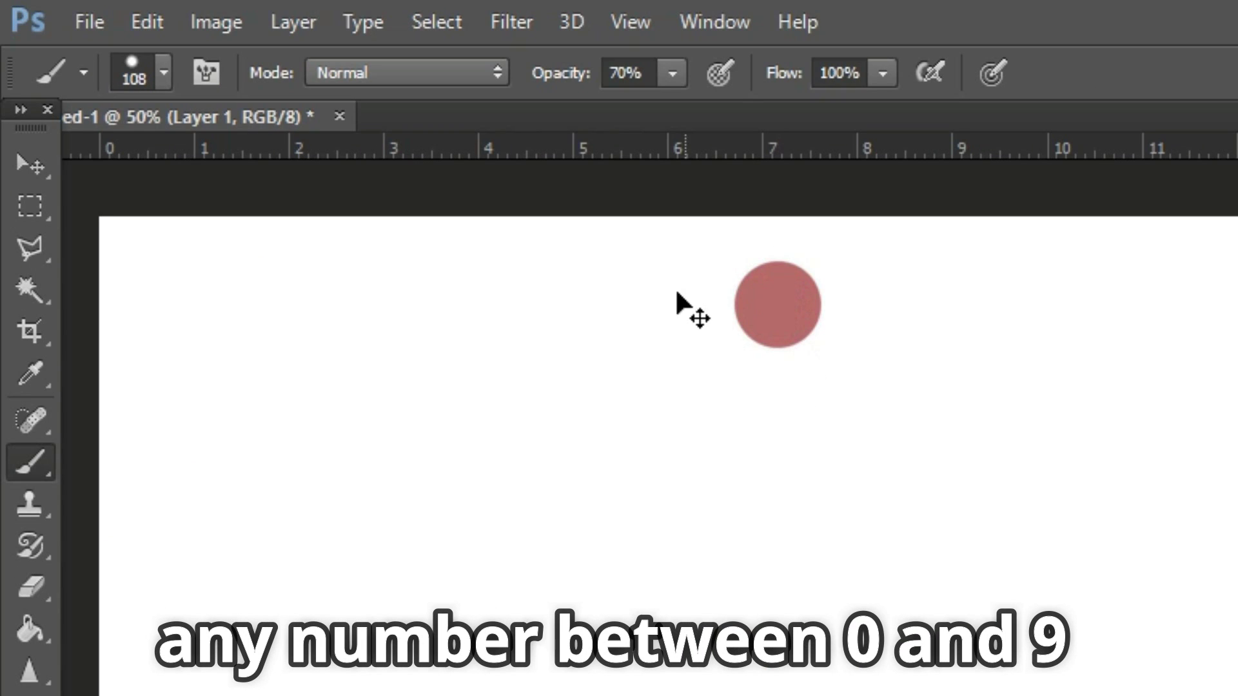
pyautogui.hotkey('ctrl', 'z')
# - Stamp three 108 px dabs in a row with the brush opacity set to 80%, 99% and 33%
pyautogui.click(675, 294)
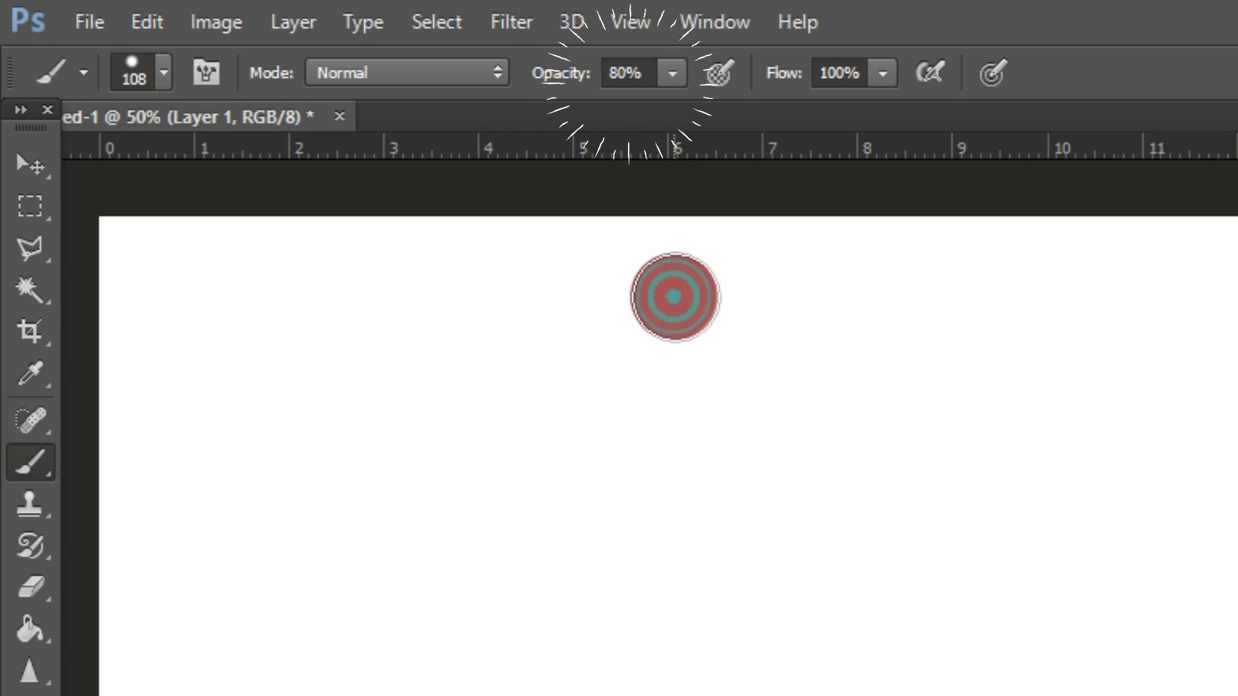
pyautogui.press('8')
pyautogui.press('9')
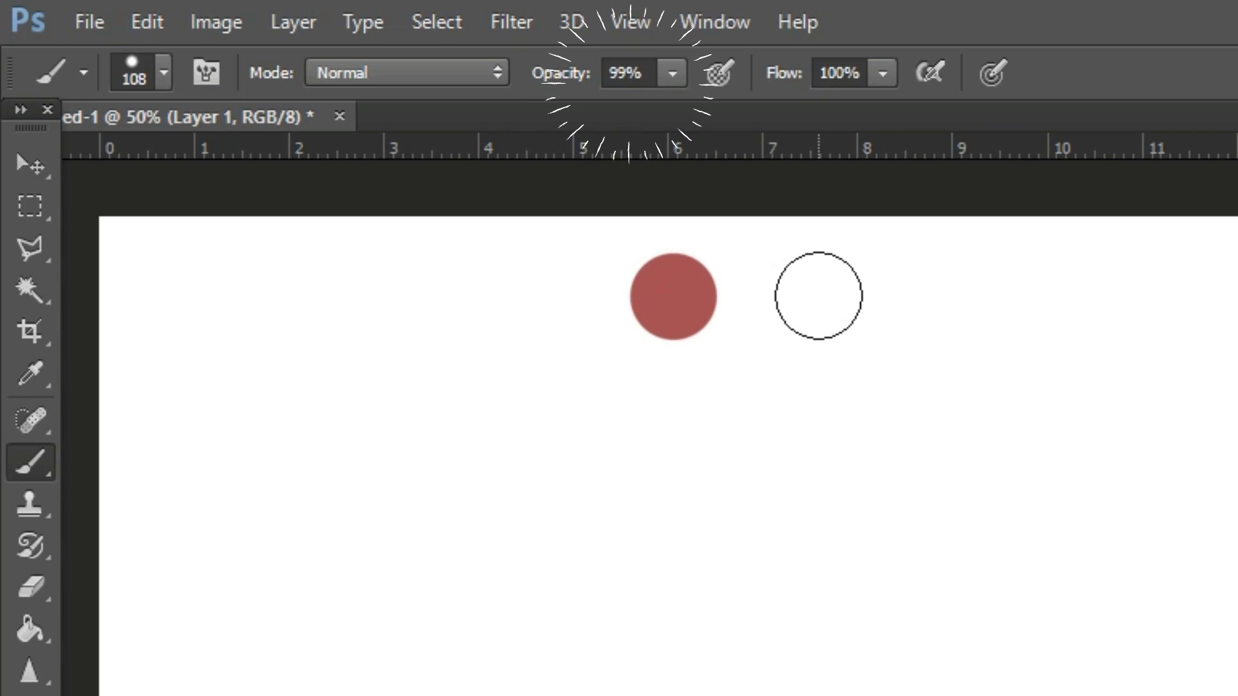
pyautogui.click(818, 295)
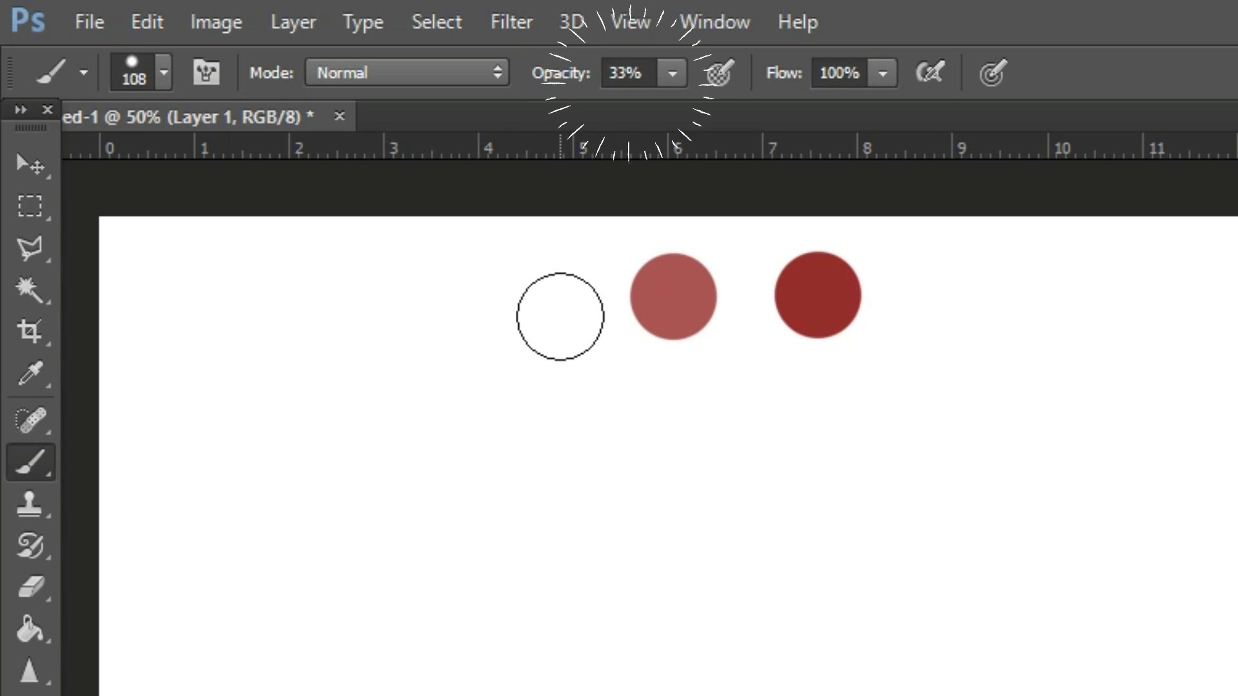
pyautogui.click(545, 296)
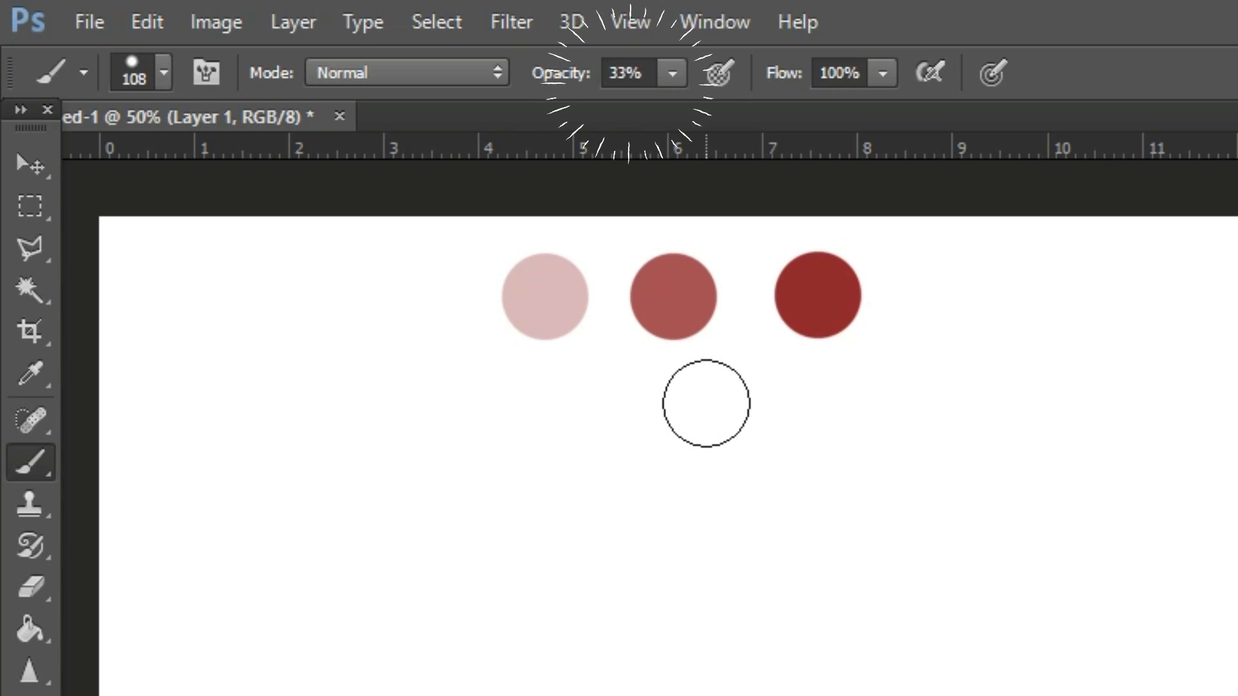
# - Stamp three dabs below the first row at 33% opacity, lowering the brush flow from 50% down to 20%
pyautogui.click(706, 403)
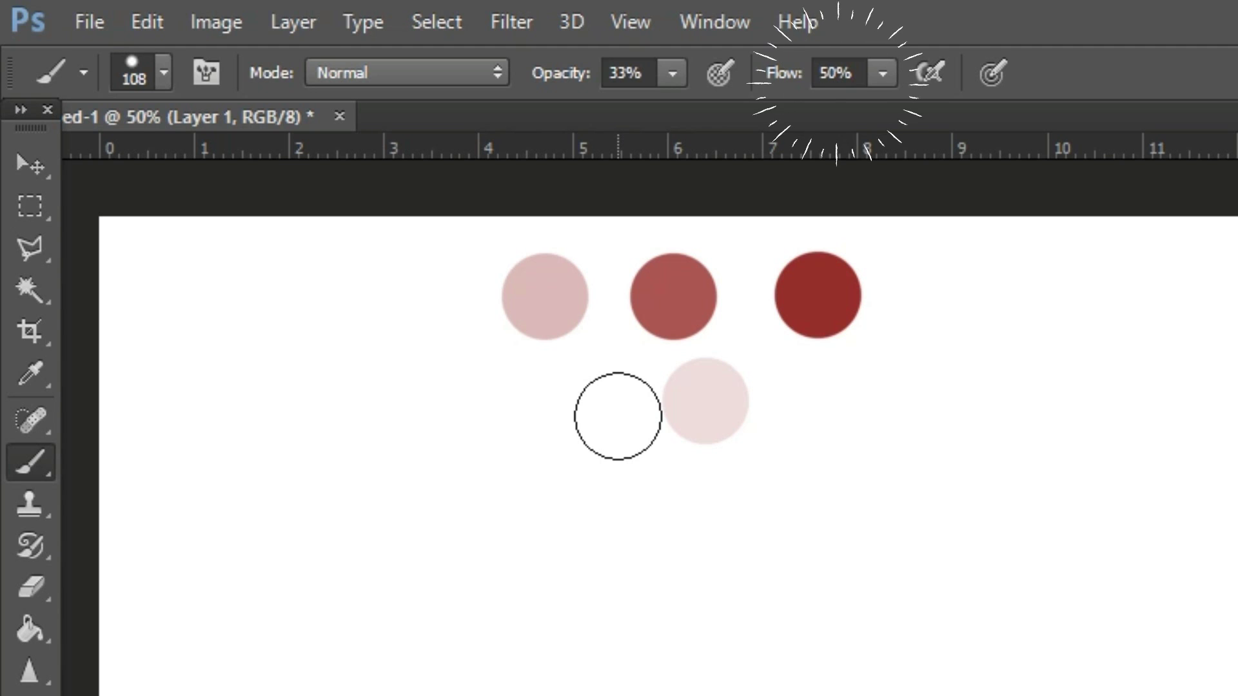
pyautogui.click(569, 403)
pyautogui.click(414, 395)
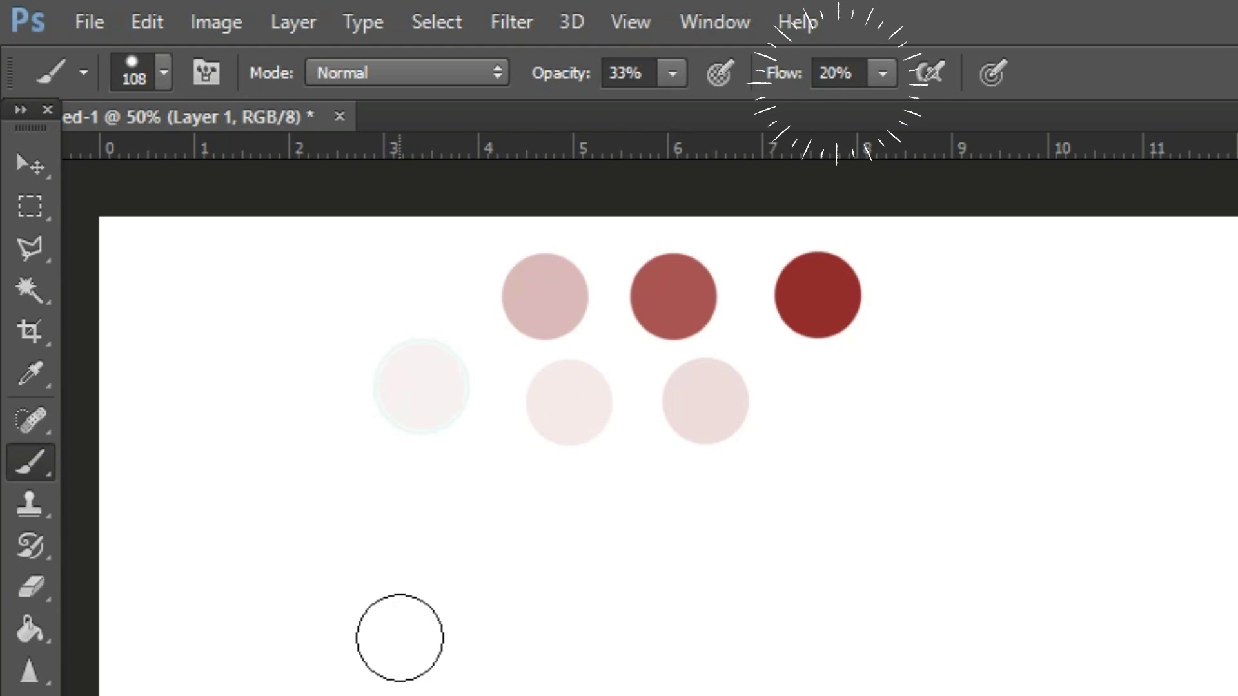
# - Paint a long horizontal stroke across the middle of the canvas and a vertical stroke crossing it
pyautogui.click(981, 406)
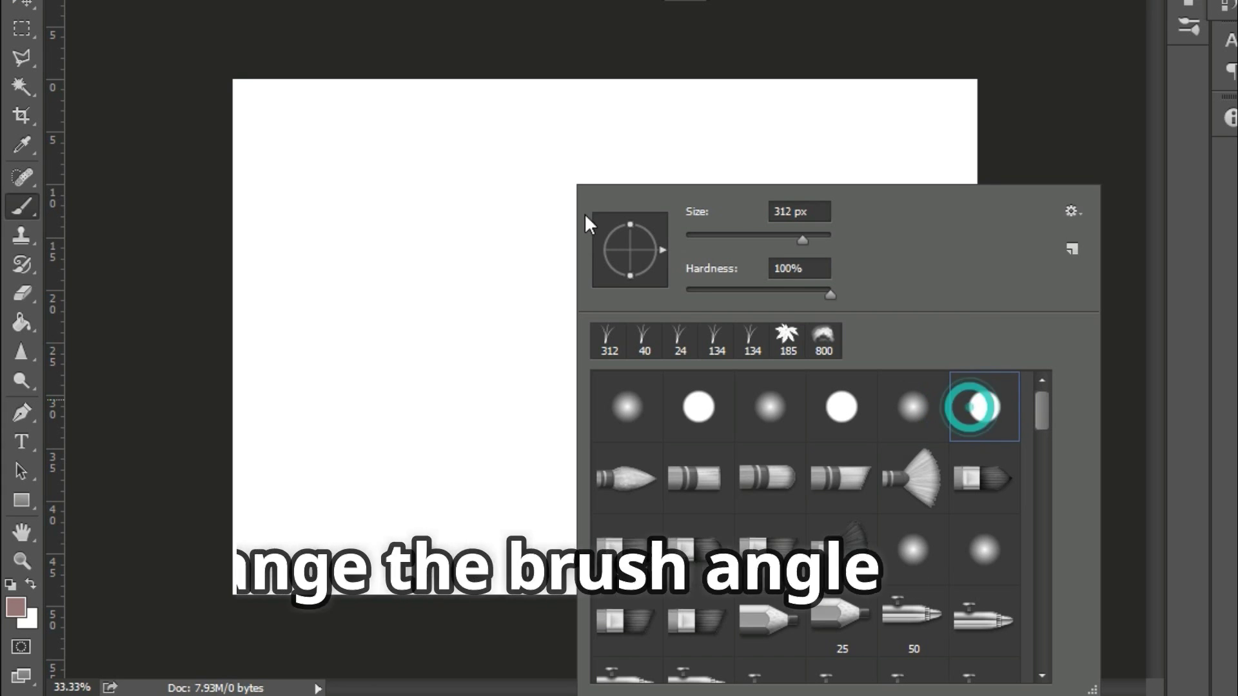
pyautogui.click(630, 271)
pyautogui.moveTo(356, 314); pyautogui.dragTo(813, 314)
pyautogui.moveTo(584, 414); pyautogui.dragTo(584, 224)
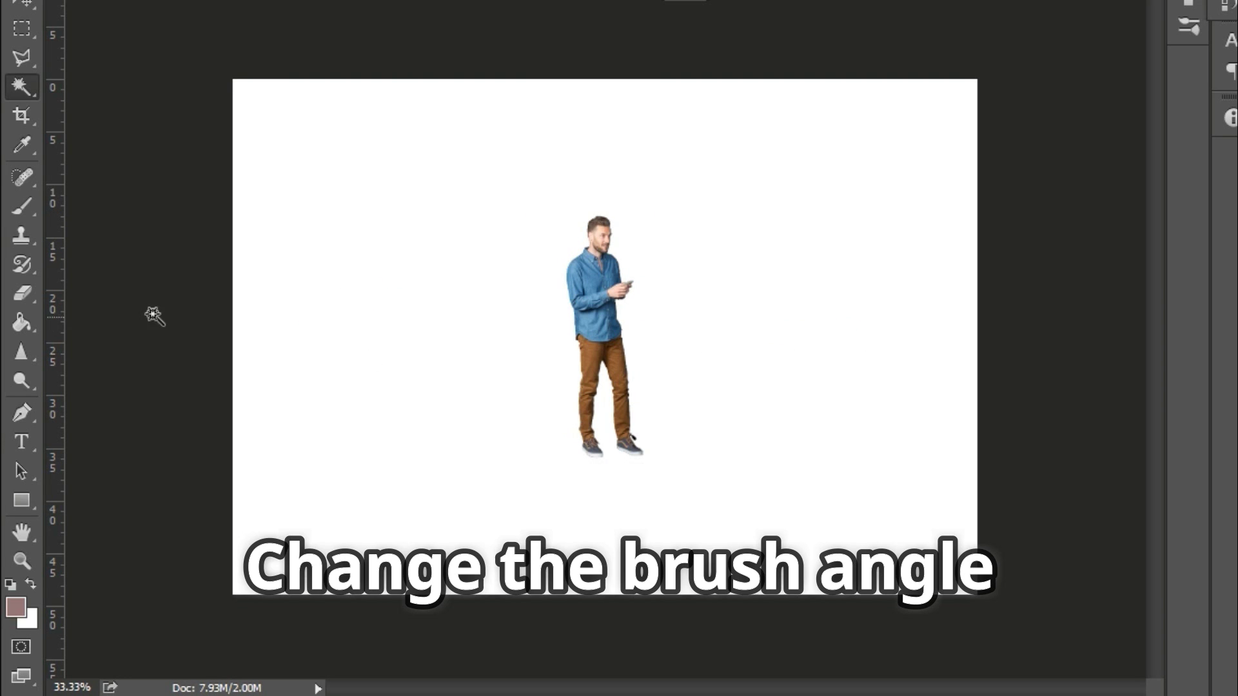
# - Paint a soft black shadow at the man's feet with the round brush tip flattened into a wide ellipse
pyautogui.click(36, 207)
pyautogui.moveTo(613, 306); pyautogui.dragTo(614, 299)
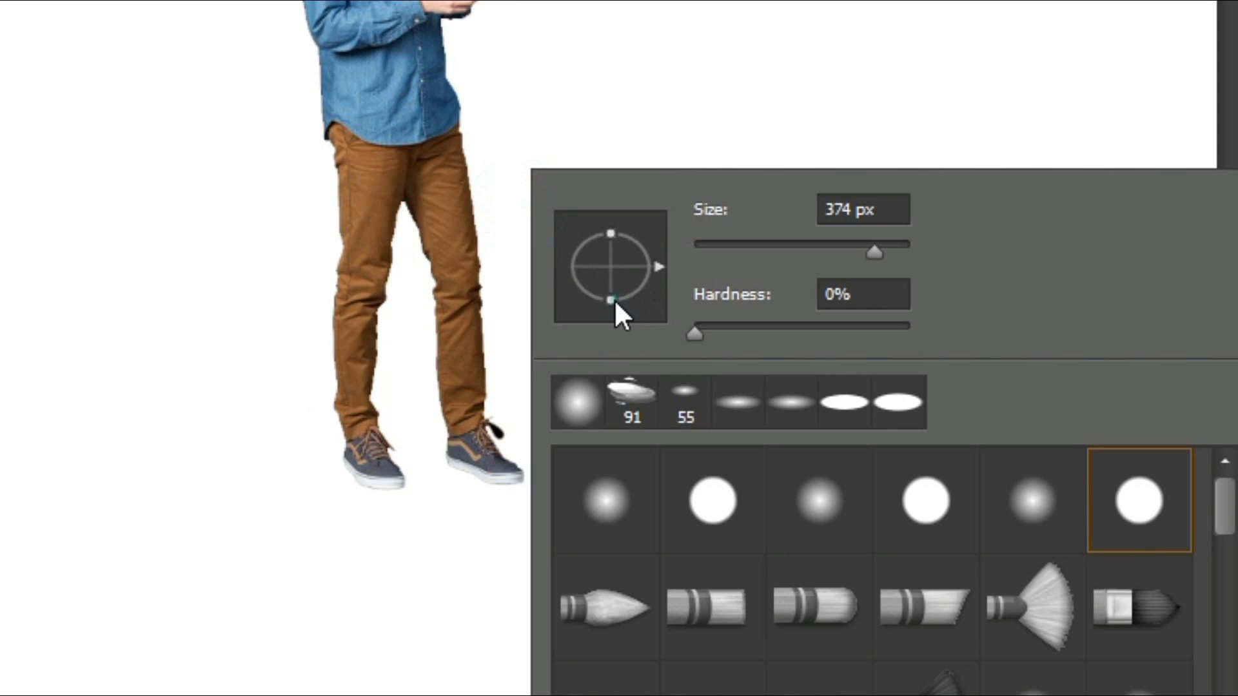
pyautogui.click(790, 243)
pyautogui.click(900, 237)
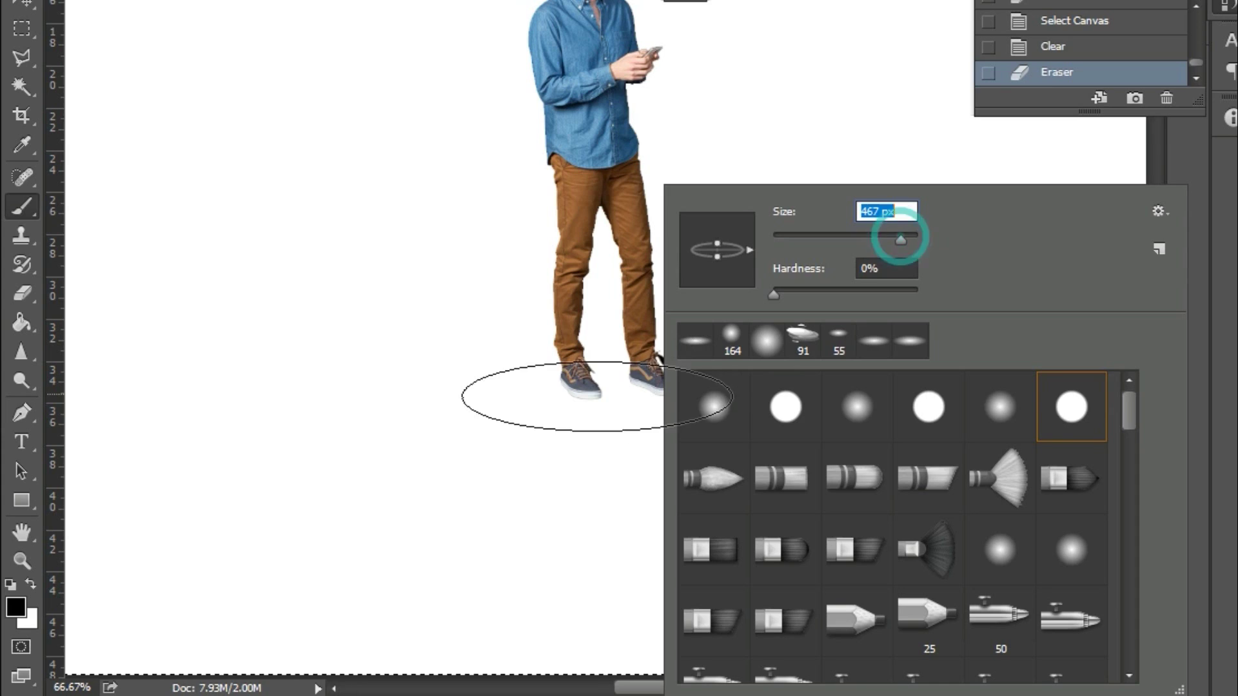
pyautogui.click(602, 385)
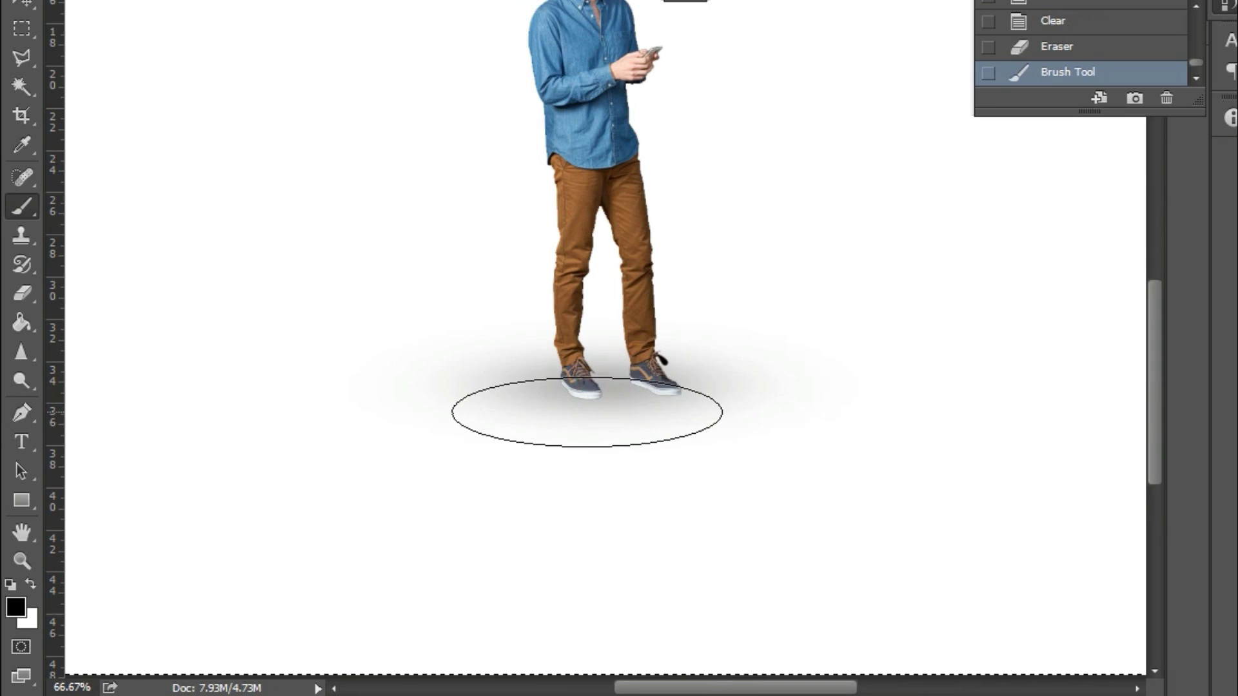
# - Paint a small, dark contact shadow under the man's shoes with the flattened soft brush at 61 px
pyautogui.rightClick(661, 403)
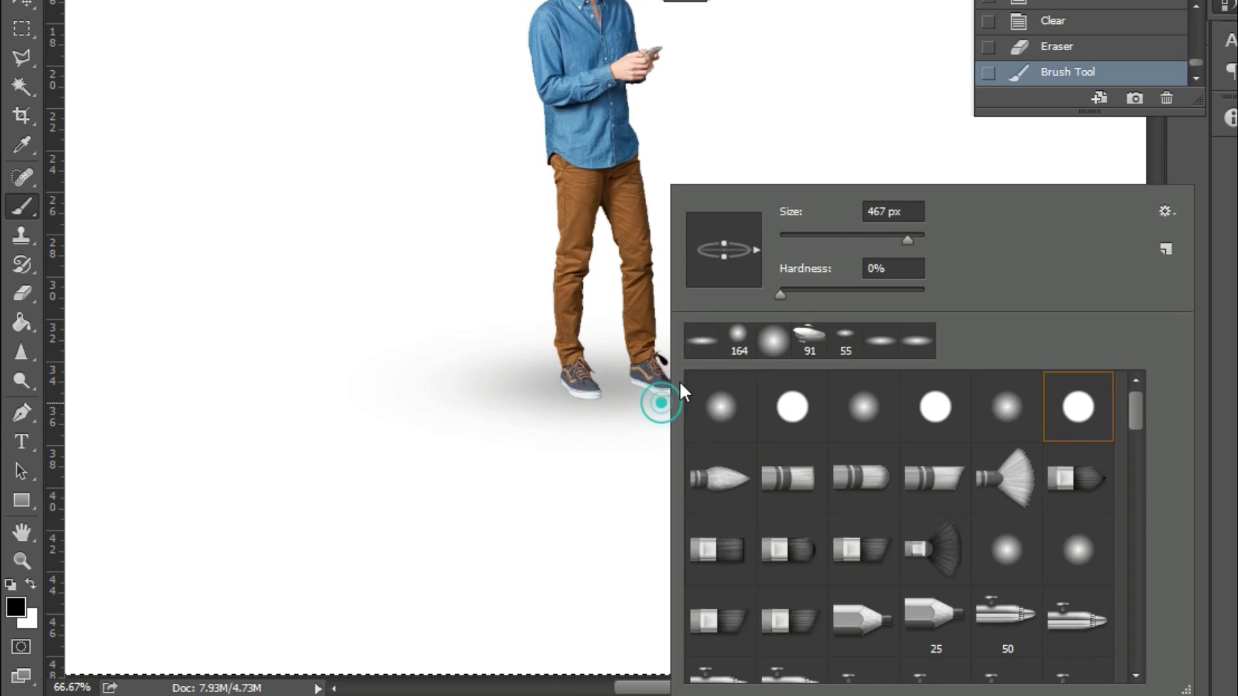
pyautogui.click(577, 399)
pyautogui.moveTo(553, 379); pyautogui.dragTo(586, 402)
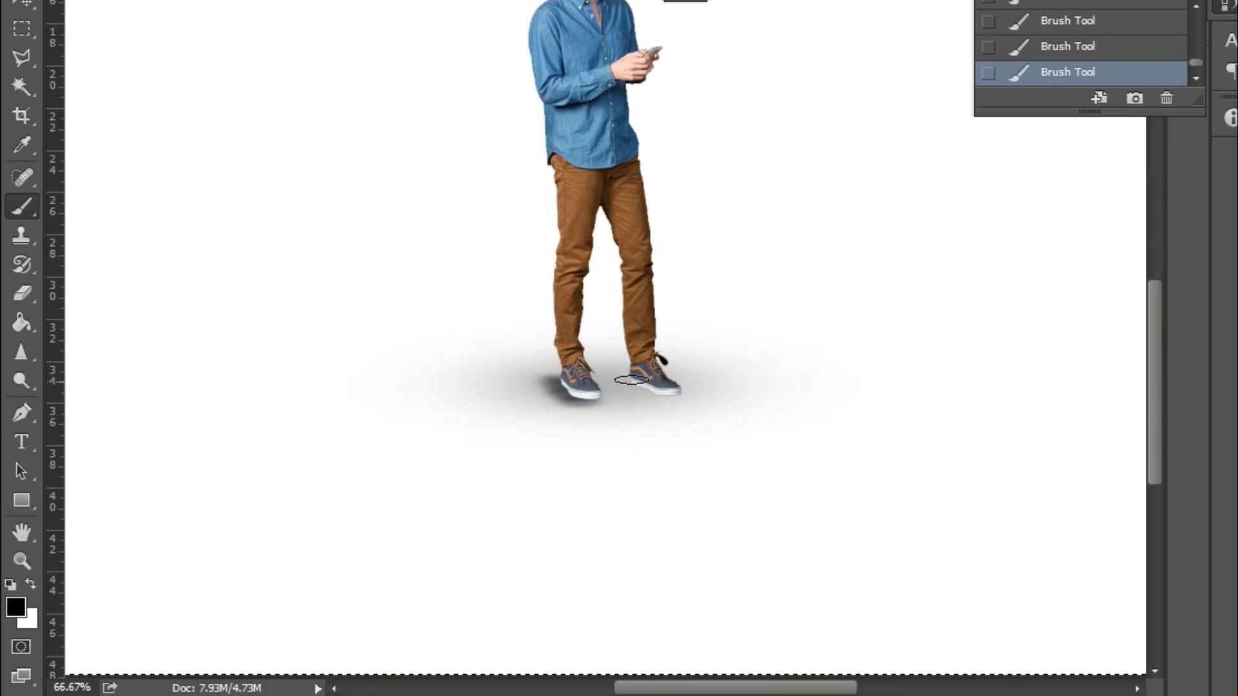
# - Erase the contact shadow spilling over both shoes with a resized Eraser tip
pyautogui.click(21, 292)
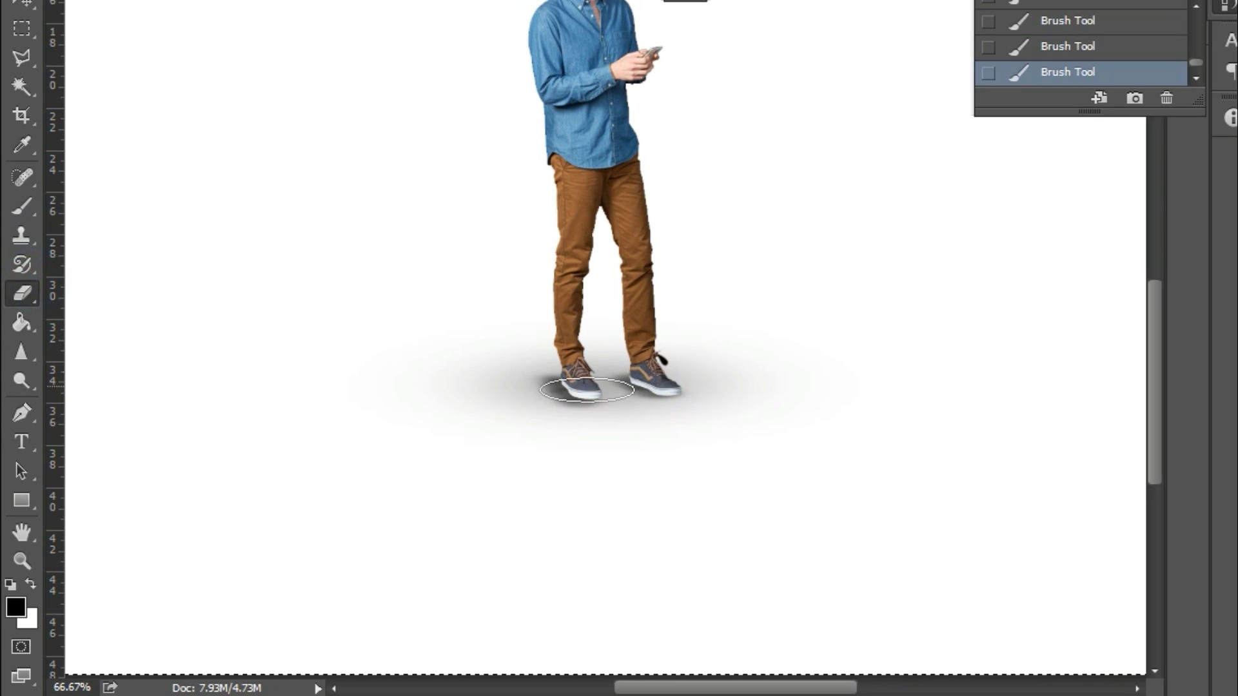
pyautogui.rightClick(567, 393)
pyautogui.click(810, 238)
pyautogui.click(571, 376)
pyautogui.click(638, 375)
# - Apply a Gaussian Blur with a 2.5 px radius to the contact shadow under the shoes
pyautogui.click(351, 0)
pyautogui.click(393, 142)
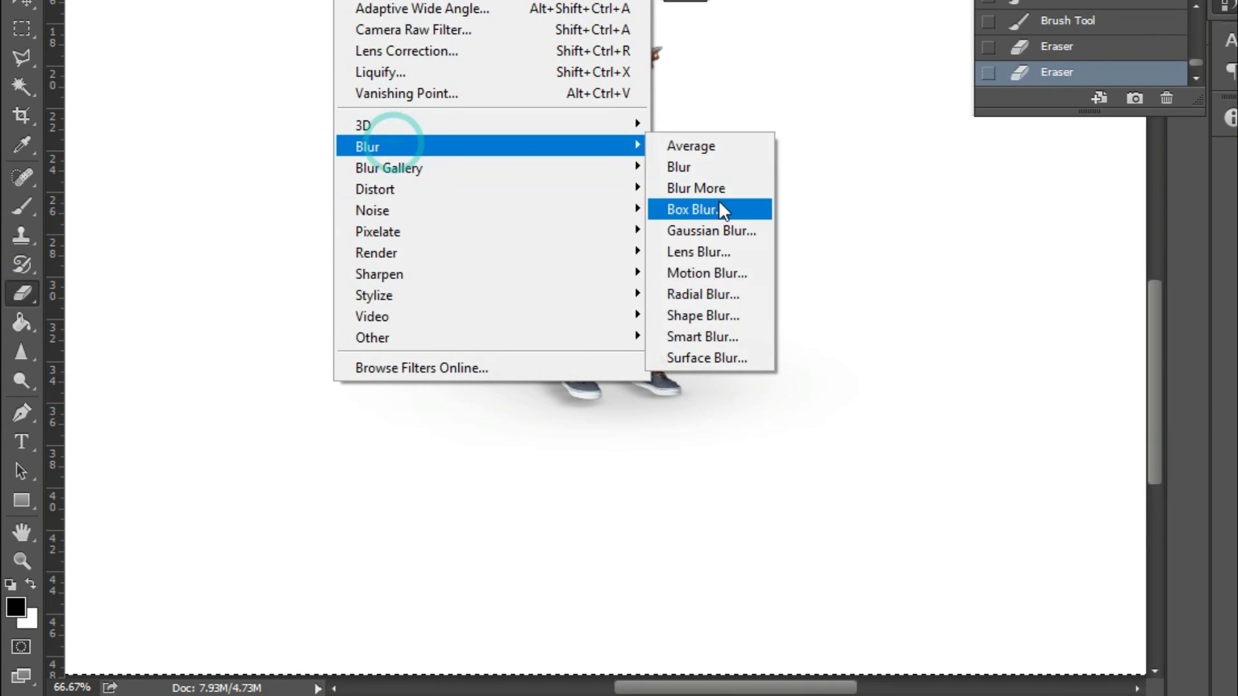
pyautogui.click(710, 223)
pyautogui.moveTo(1070, 279)
pyautogui.mouseDown()
pyautogui.moveTo(1119, 277)
pyautogui.moveTo(1055, 282)
pyautogui.mouseUp()
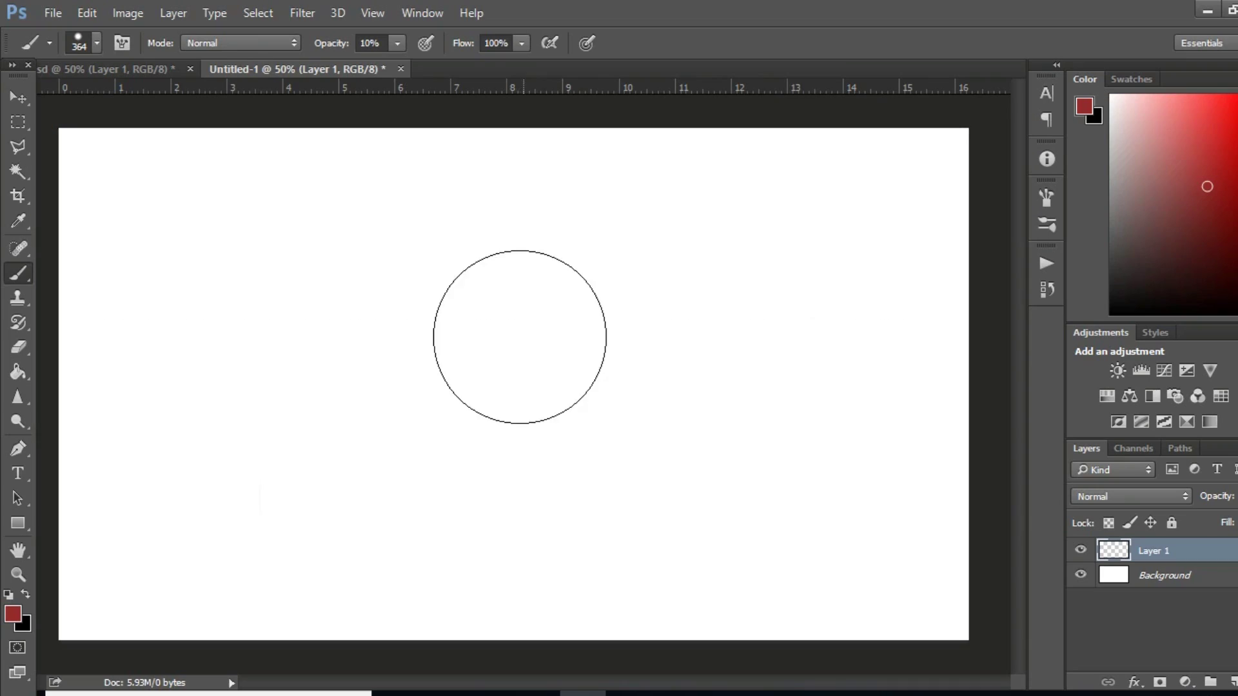
# - Resize the brush interactively on the blank canvas to 400 px and stamp two pale red dabs at 10% opacity
pyautogui.moveTo(525, 338)
pyautogui.mouseDown()
pyautogui.moveTo(562, 366)
pyautogui.moveTo(545, 367)
pyautogui.mouseUp()
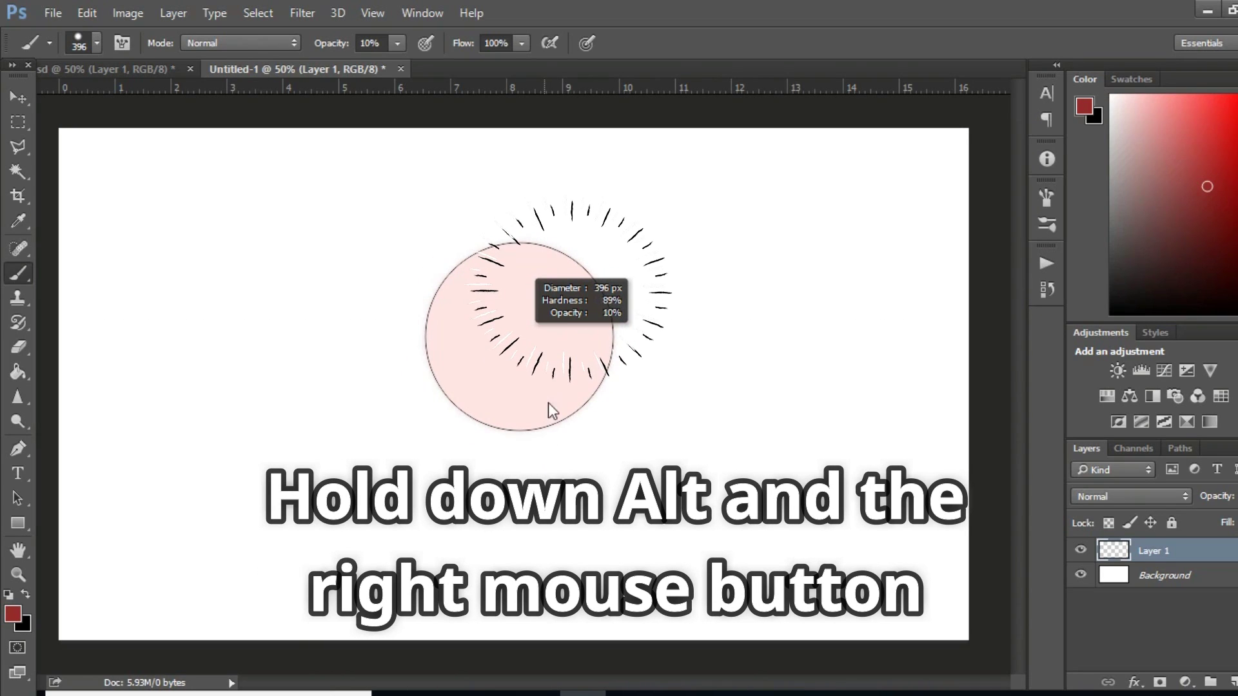
pyautogui.moveTo(540, 317)
pyautogui.mouseDown()
pyautogui.moveTo(520, 403)
pyautogui.moveTo(550, 381)
pyautogui.moveTo(582, 406)
pyautogui.moveTo(539, 405)
pyautogui.moveTo(475, 378)
pyautogui.moveTo(553, 373)
pyautogui.moveTo(555, 354)
pyautogui.mouseUp()
pyautogui.click(507, 347)
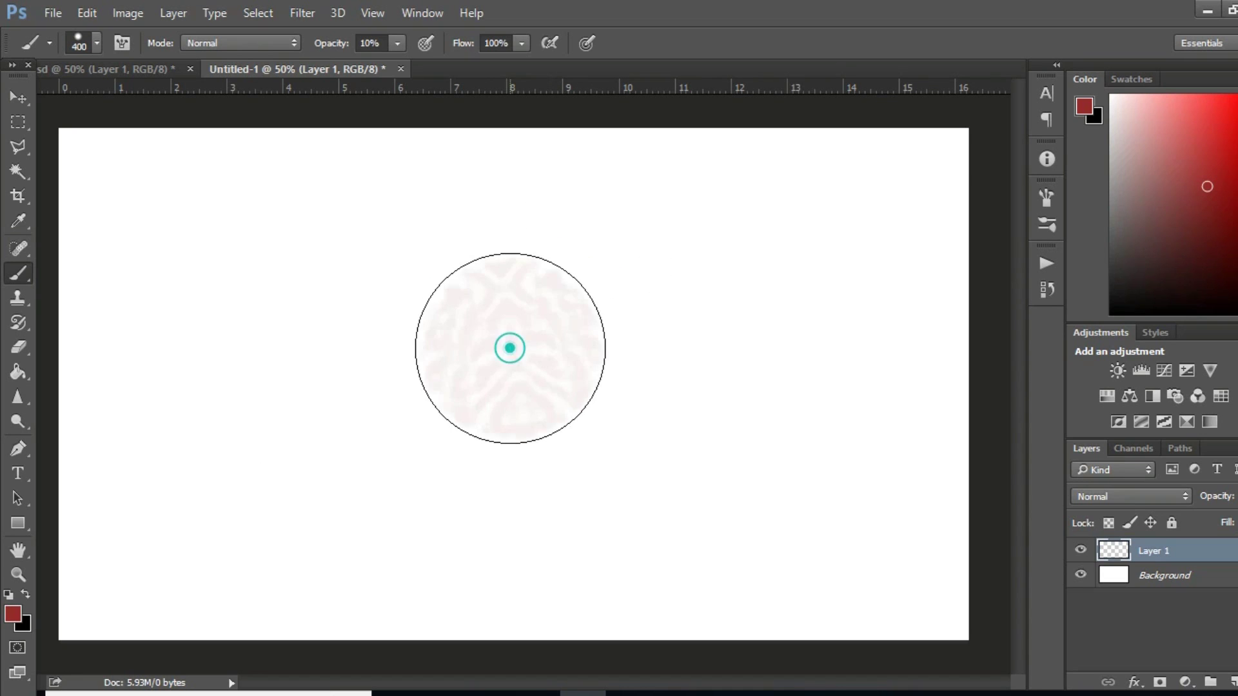
pyautogui.click(338, 384)
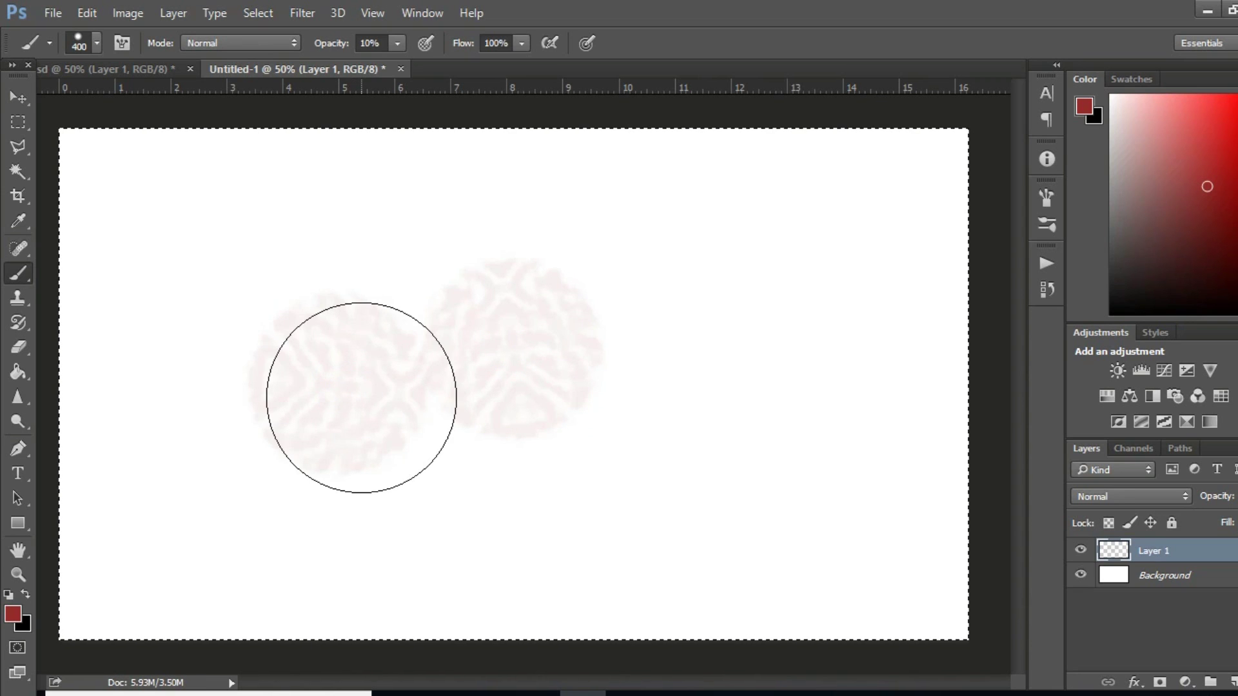
# - Clear the two red dabs from the layer and drop the selection
pyautogui.press('Delete')
pyautogui.hotkey('ctrl', 'd')
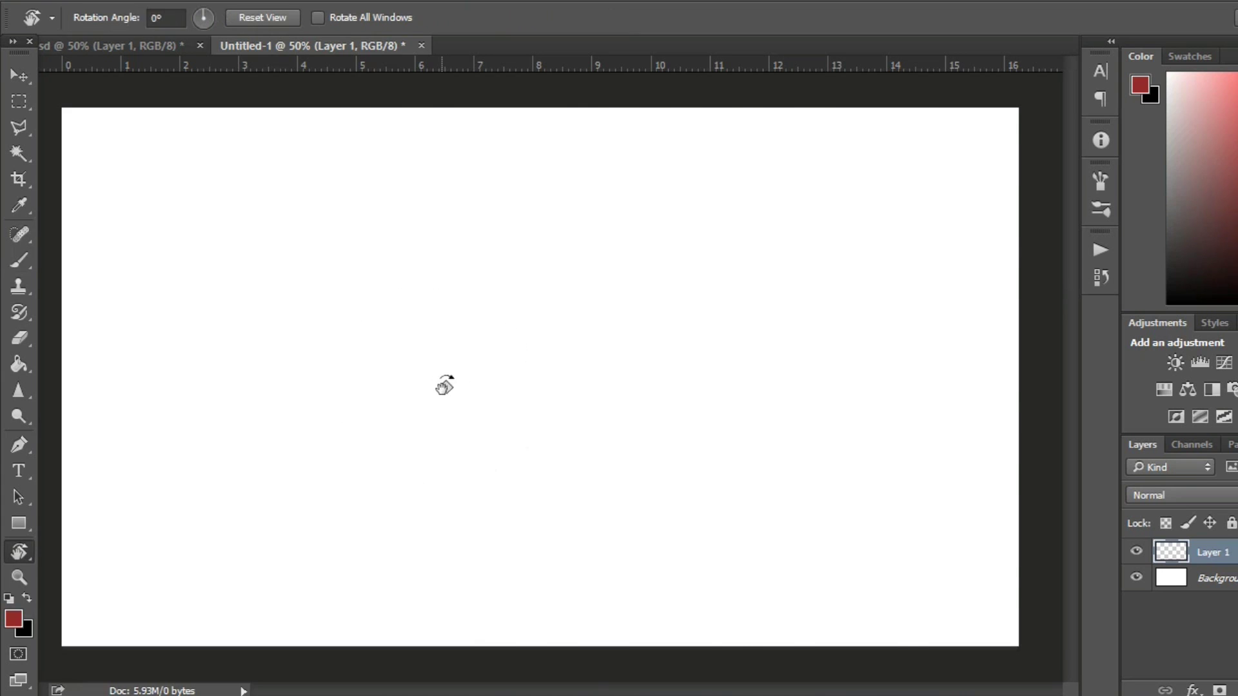
# - Rotate the canvas view to about 8° and paint a short, pale red stroke in its upper-left area
pyautogui.moveTo(442, 381)
pyautogui.mouseDown()
pyautogui.moveTo(525, 356)
pyautogui.moveTo(532, 333)
pyautogui.moveTo(544, 348)
pyautogui.moveTo(530, 406)
pyautogui.moveTo(505, 373)
pyautogui.mouseUp()
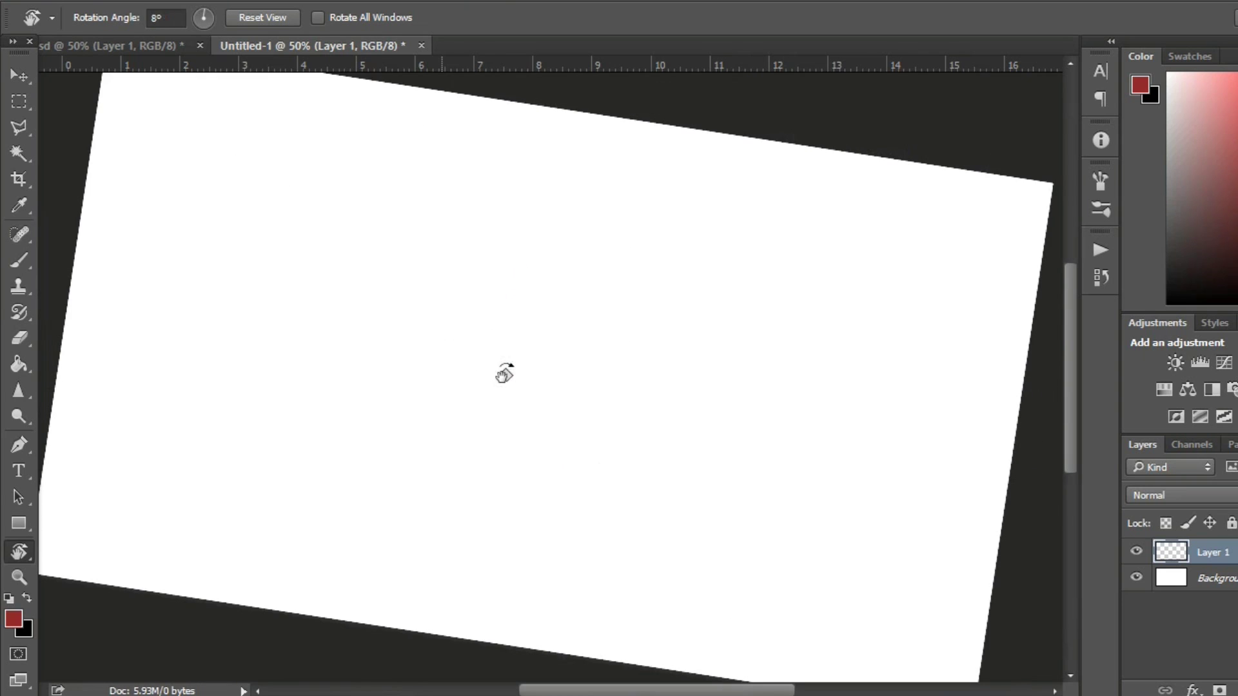
pyautogui.press('b')
pyautogui.moveTo(357, 317); pyautogui.dragTo(392, 347)
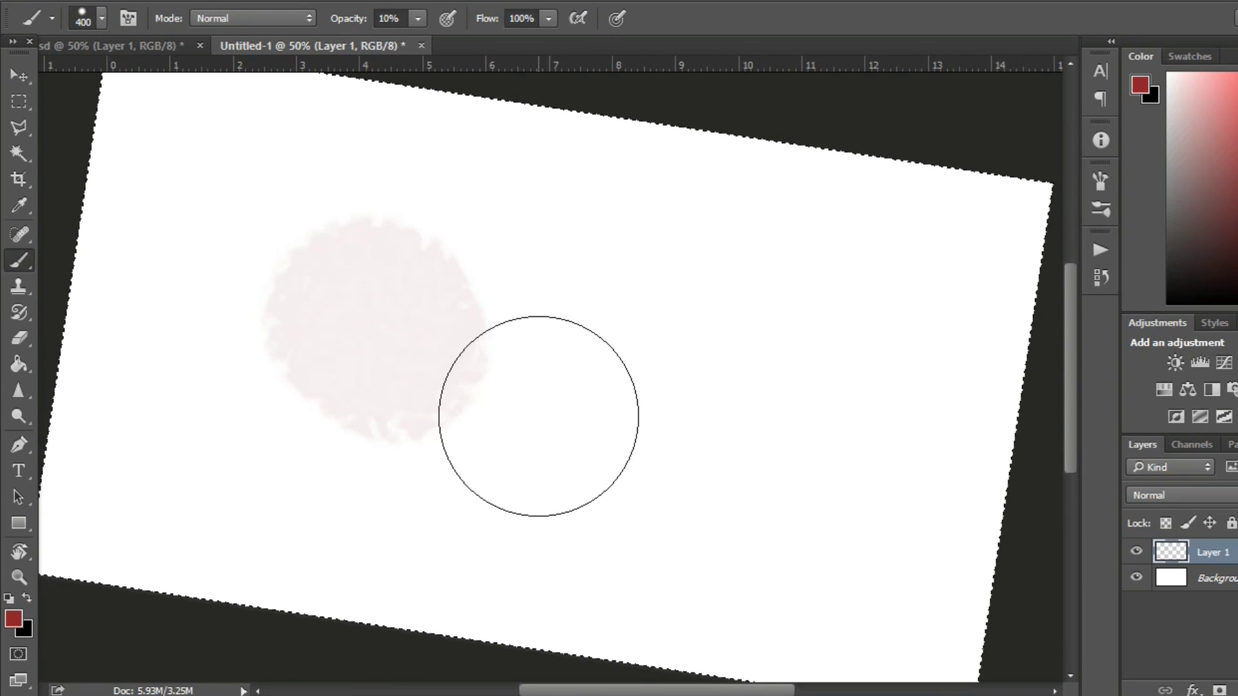
# - Clear the painted stroke from the layer and reset the rotated canvas view
pyautogui.hotkey('ctrl', 'a')
pyautogui.press('Delete')
pyautogui.press('r')
pyautogui.click(262, 16)
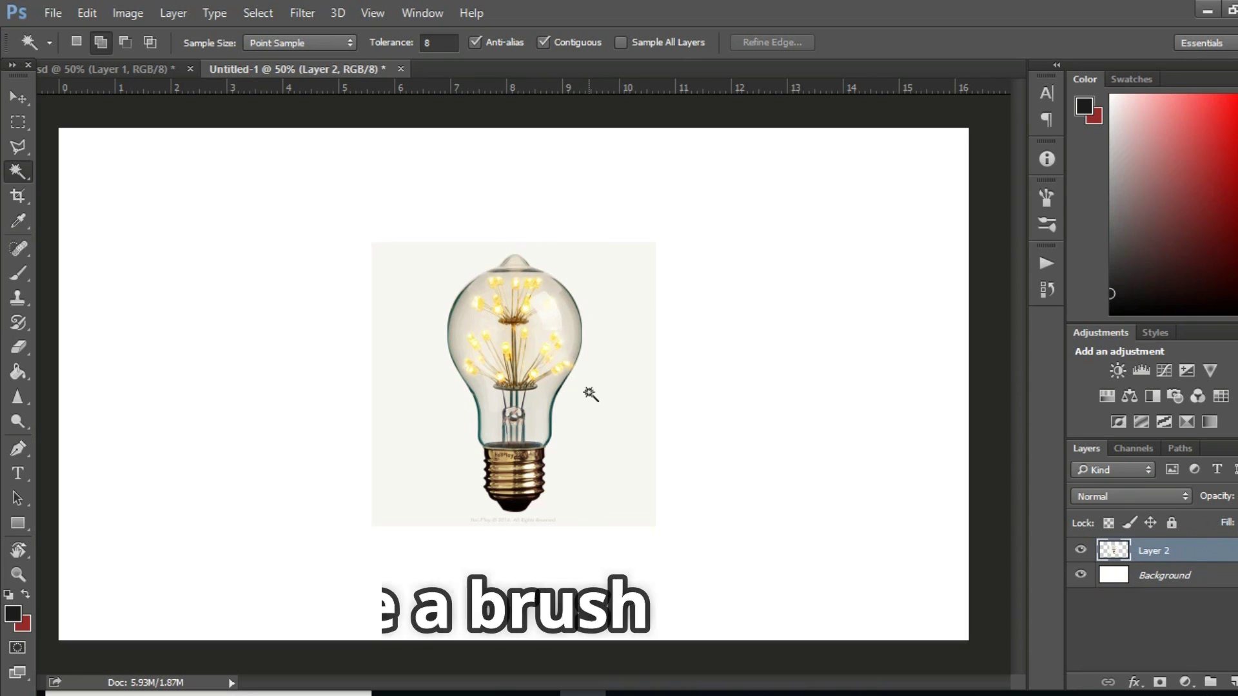
# - Select and delete the background around the light bulb, then deselect
pyautogui.click(588, 396)
pyautogui.press('Delete')
pyautogui.hotkey('ctrl', 'd')
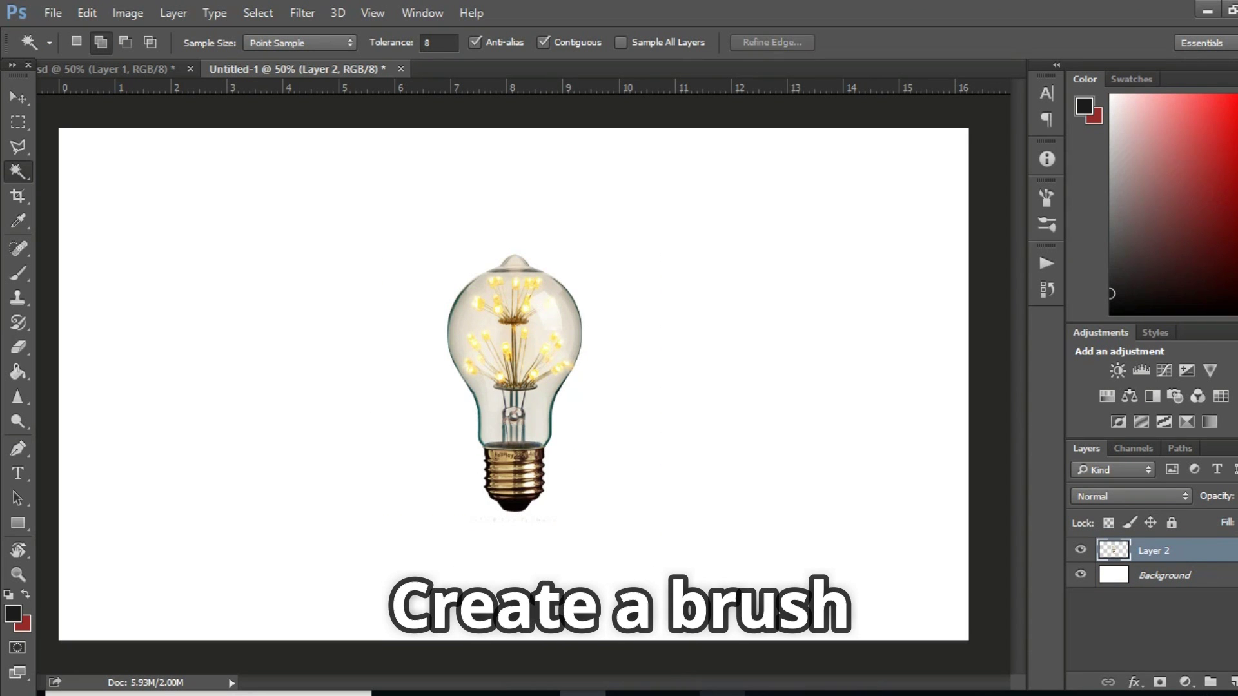
# - Define a brush preset from the light bulb and name it Light
pyautogui.click(87, 14)
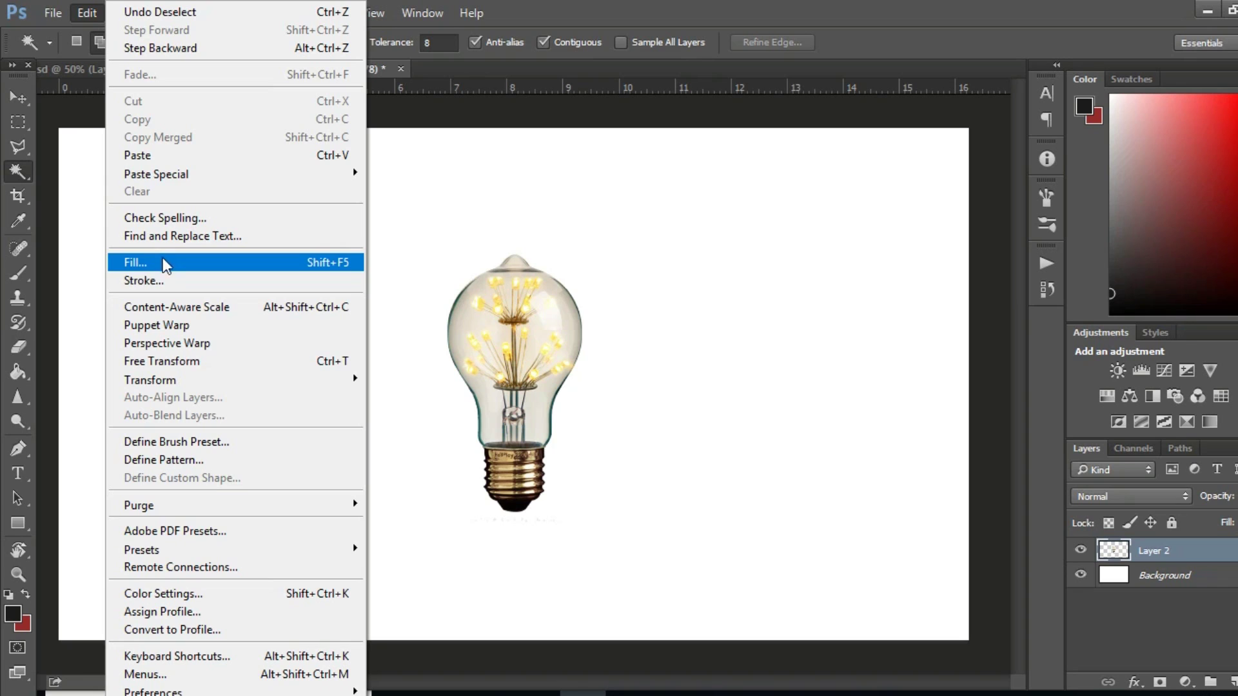
pyautogui.click(151, 444)
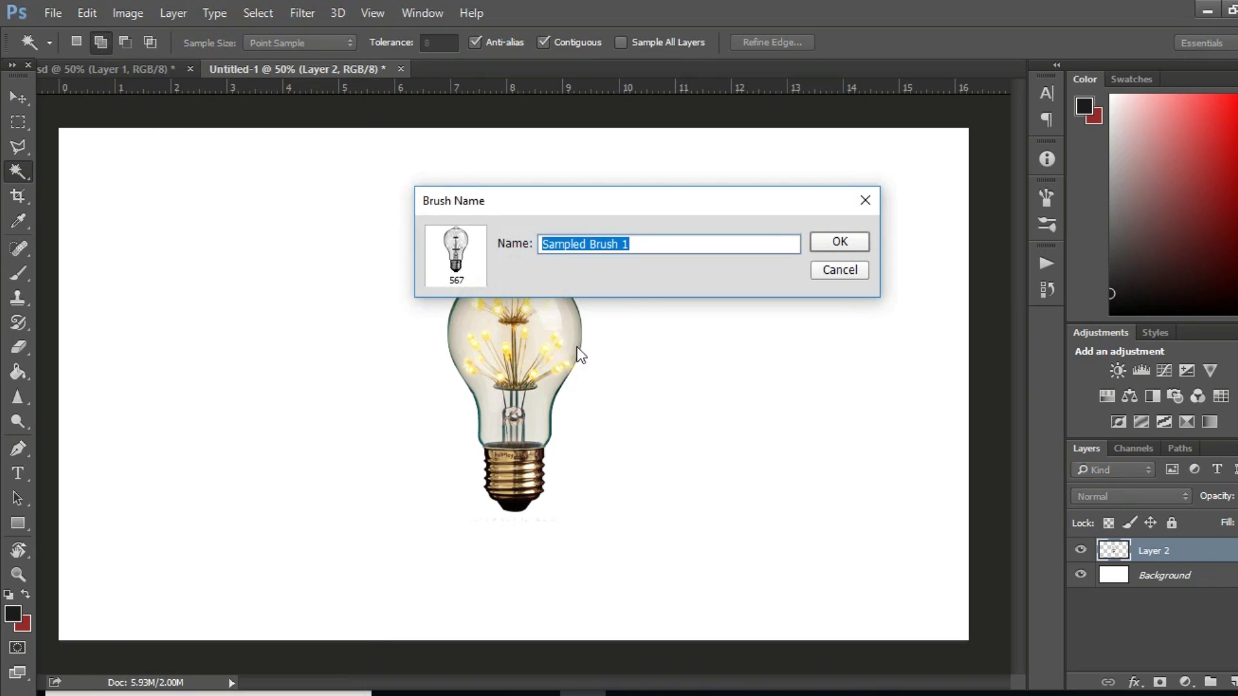
pyautogui.write('Light')
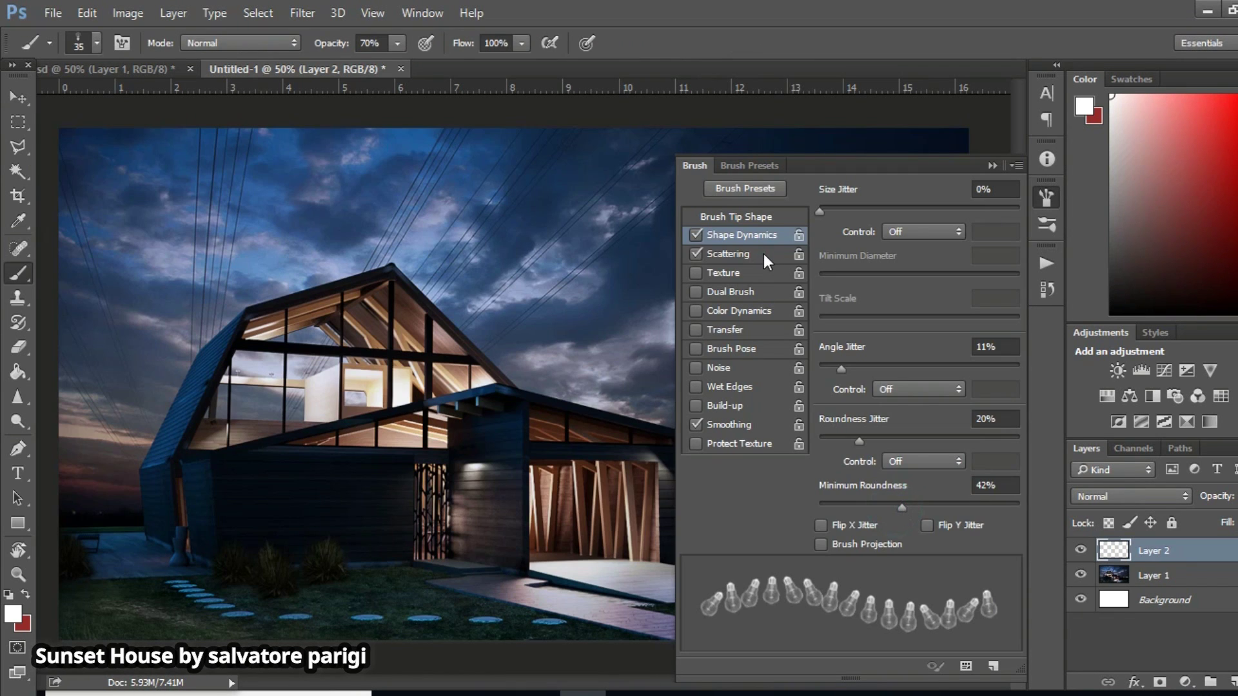
# - Go through the bulb brush's scattering, shape dynamics and tip shape settings, and try out the Texture option
pyautogui.click(763, 253)
pyautogui.click(760, 236)
pyautogui.click(744, 216)
pyautogui.click(735, 273)
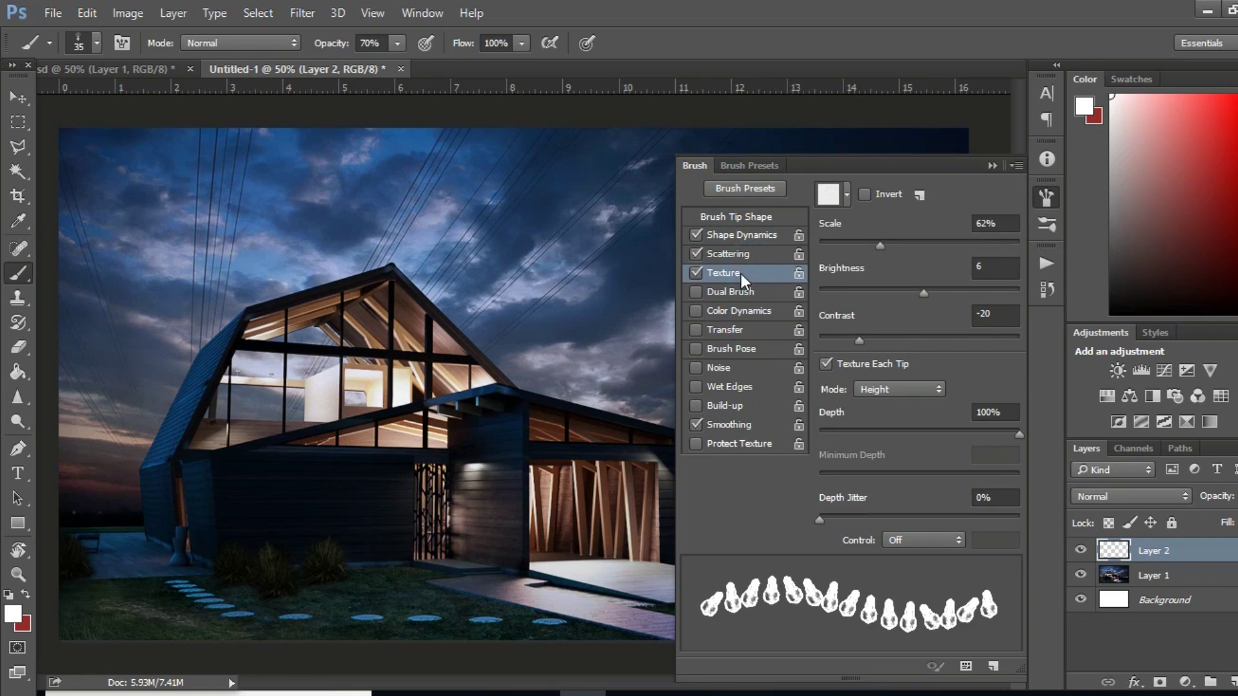
# - Set the bulb brush's scatter to 47% with a count of 1
pyautogui.click(715, 258)
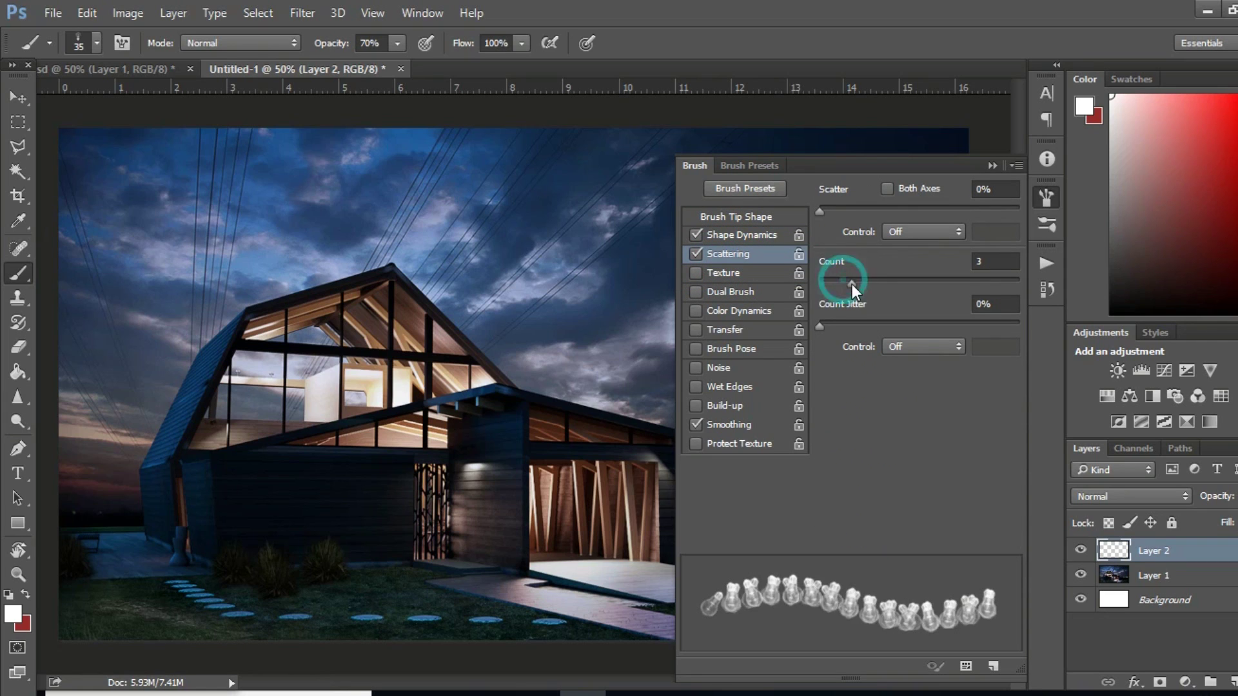
pyautogui.moveTo(819, 210)
pyautogui.mouseDown()
pyautogui.moveTo(869, 207)
pyautogui.moveTo(828, 213)
pyautogui.mouseUp()
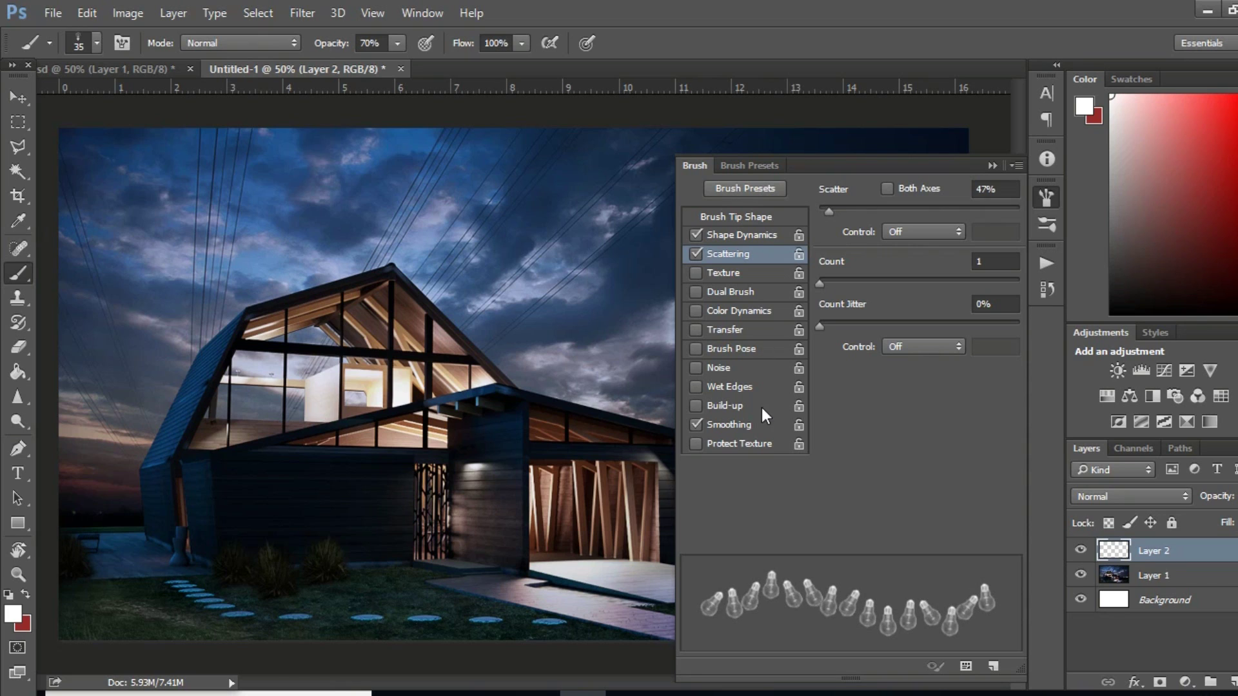
# - Increase the bulb brush's tip spacing and close the brush settings
pyautogui.click(742, 216)
pyautogui.click(734, 162)
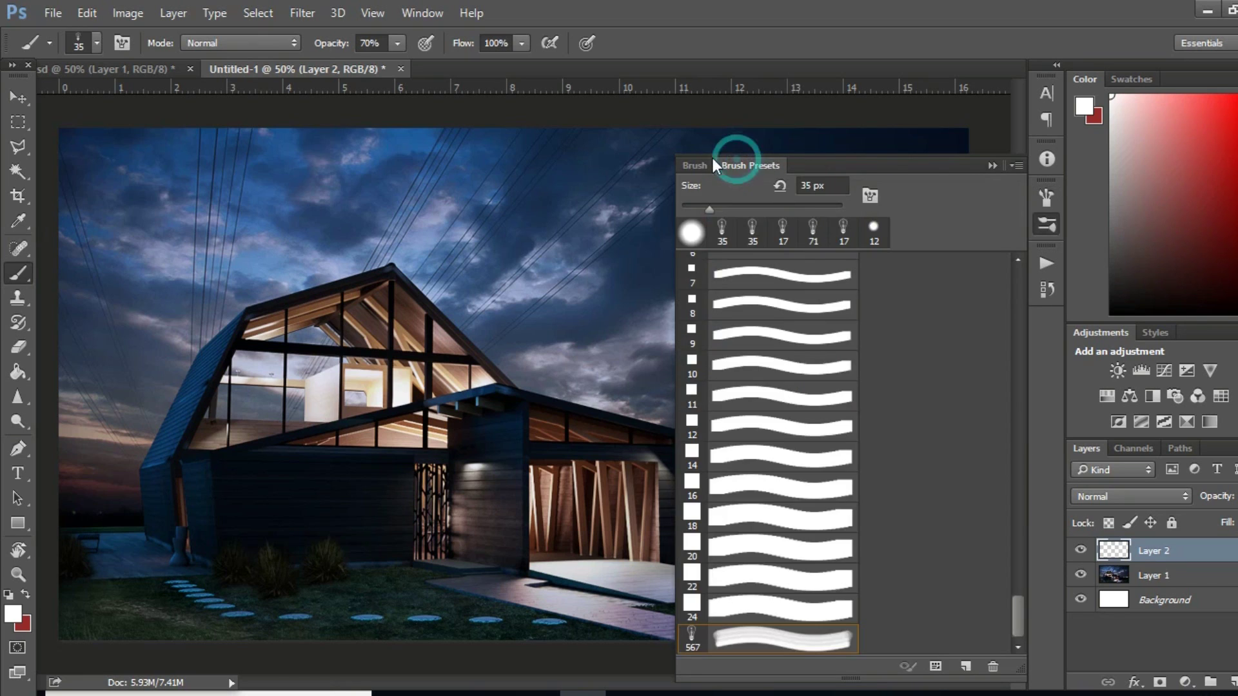
pyautogui.click(695, 165)
pyautogui.moveTo(928, 502); pyautogui.dragTo(988, 508)
pyautogui.press('F5')
# - Paint strings of white bulbs with the brush at 25 px along one cable left of the roof and four cables fanning out above it
pyautogui.press('[')
pyautogui.keyDown('shift'); pyautogui.click(198, 129); pyautogui.keyUp('shift')
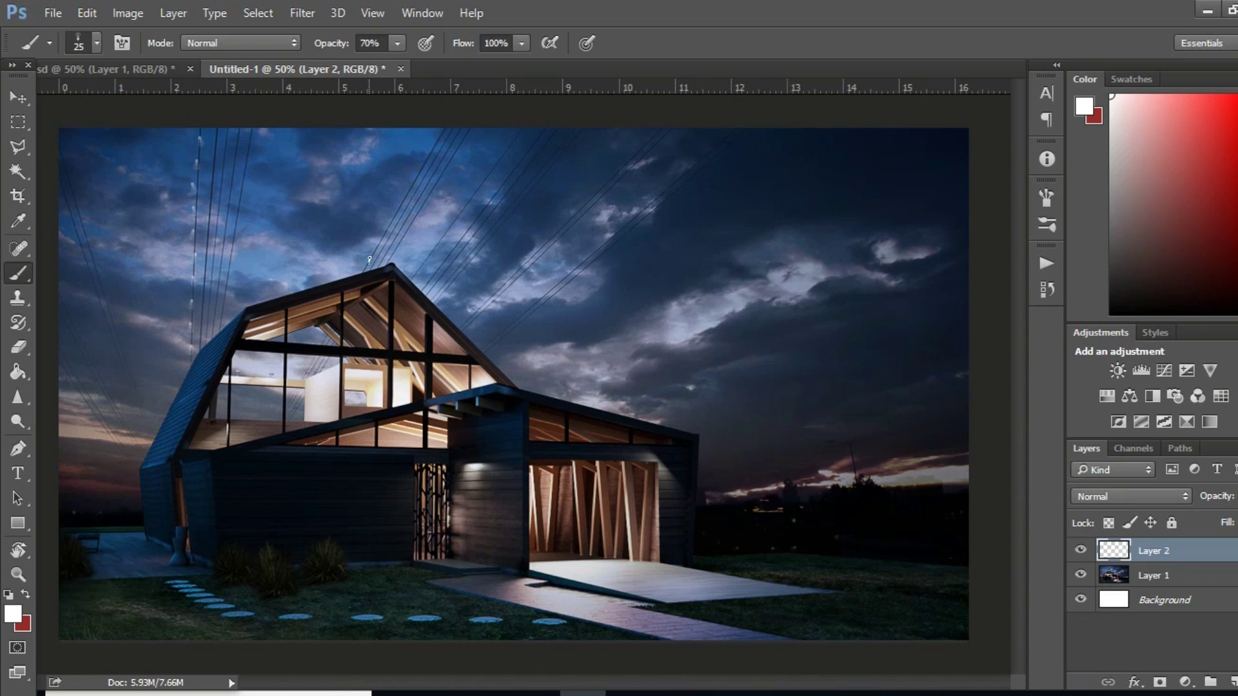
pyautogui.click(367, 264)
pyautogui.keyDown('shift'); pyautogui.click(440, 132); pyautogui.keyUp('shift')
pyautogui.click(426, 283)
pyautogui.keyDown('shift'); pyautogui.click(536, 138); pyautogui.keyUp('shift')
pyautogui.click(468, 316)
pyautogui.keyDown('shift'); pyautogui.click(655, 131); pyautogui.keyUp('shift')
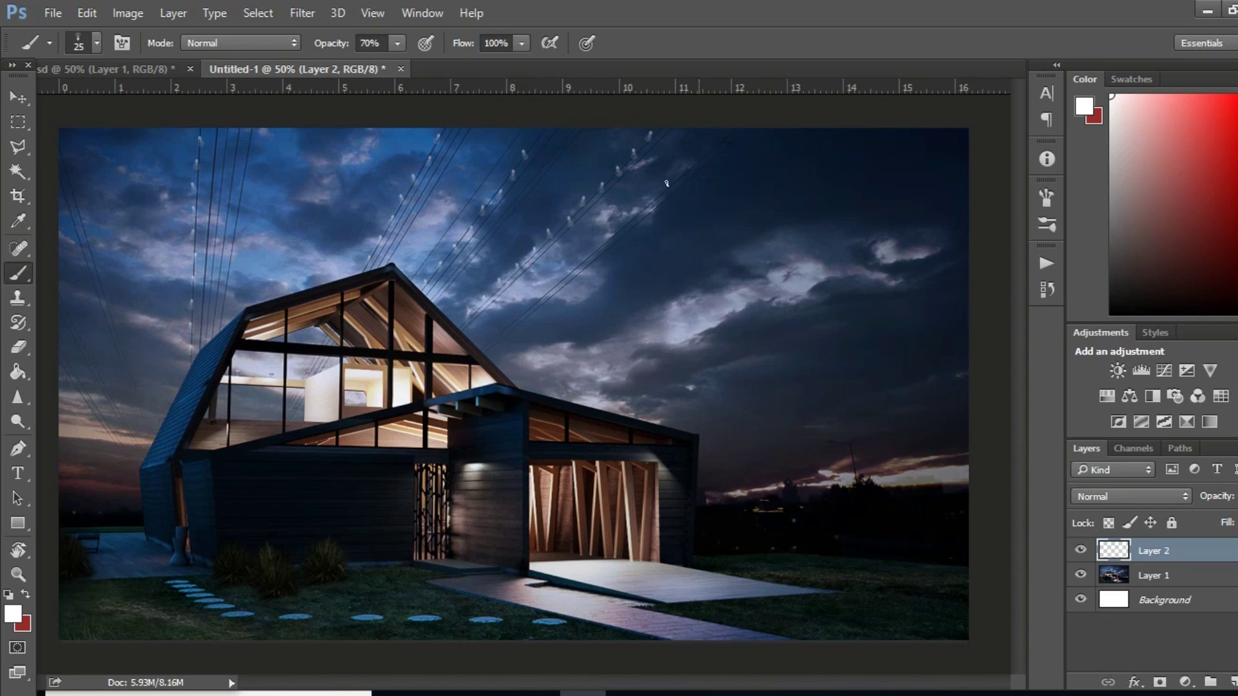
pyautogui.click(499, 334)
pyautogui.keyDown('shift'); pyautogui.click(726, 138); pyautogui.keyUp('shift')
# - Add more bulb strings along a second cable above the roof's left slope and the cables at the photo's left edge
pyautogui.click(223, 315)
pyautogui.keyDown('shift'); pyautogui.click(250, 135); pyautogui.keyUp('shift')
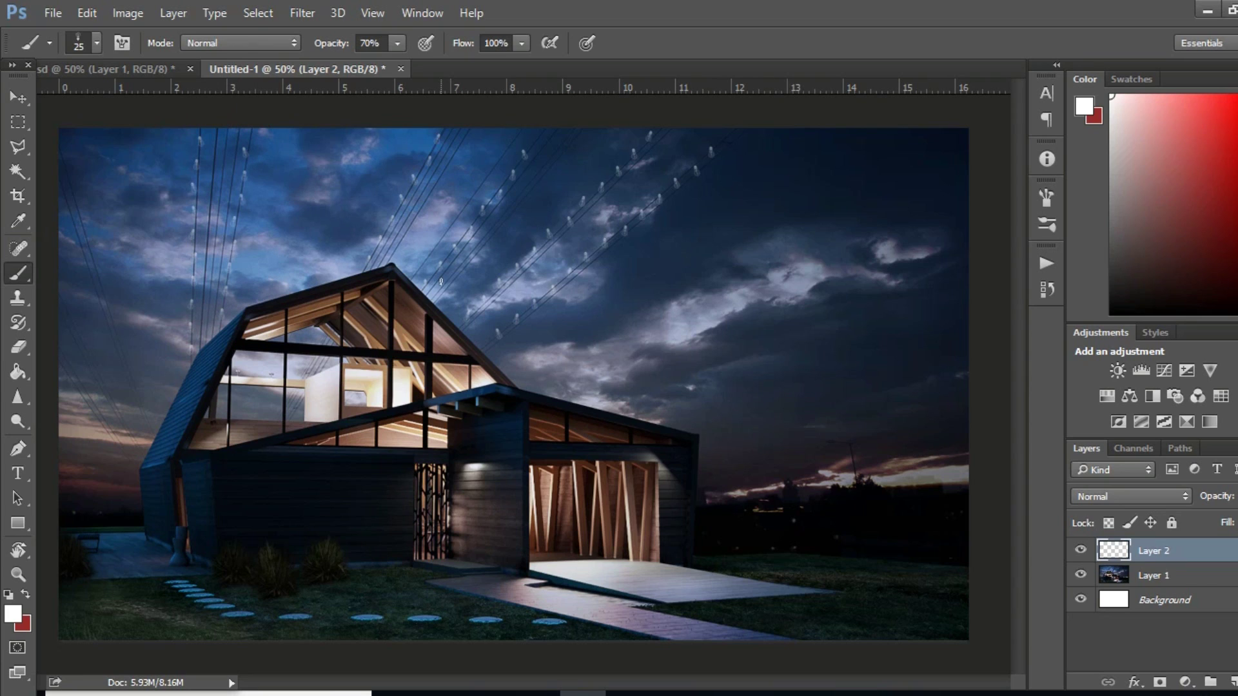
pyautogui.moveTo(147, 410); pyautogui.dragTo(62, 169)
pyautogui.moveTo(137, 443); pyautogui.dragTo(58, 296)
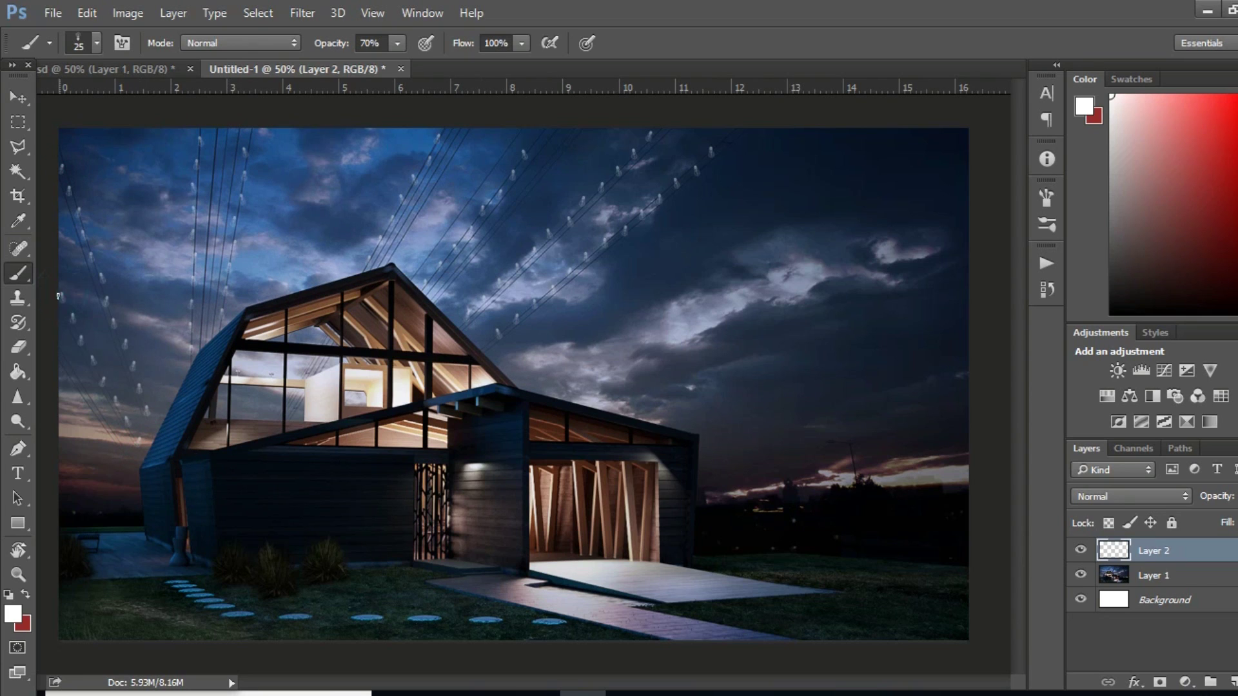